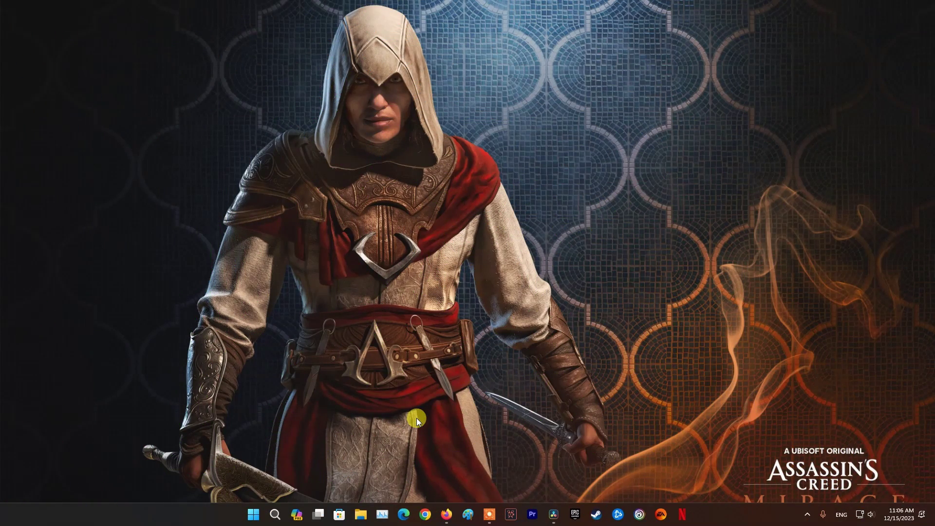
Step: Open This PC and view the Windows (C:) properties: 173 GB used, 291 GB free of 465 GB
click(361, 515)
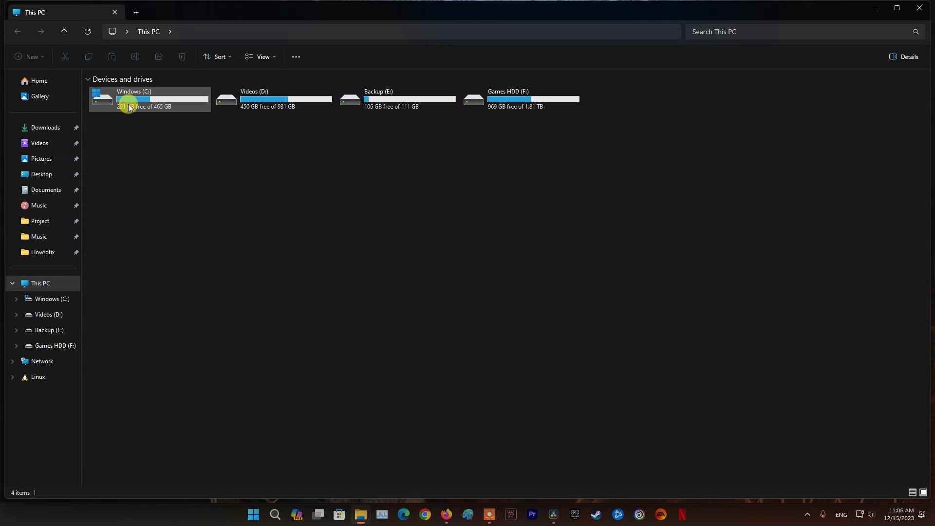
click(183, 105)
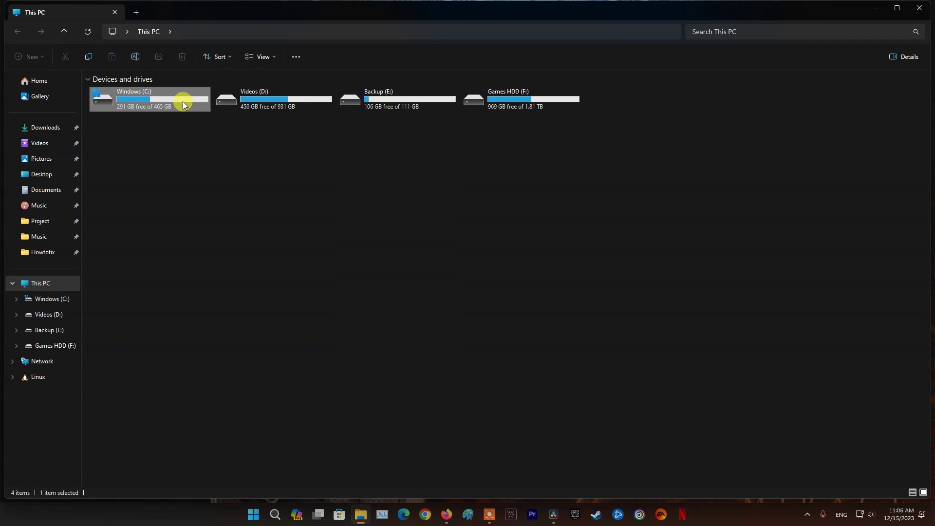
right_click(150, 101)
click(182, 277)
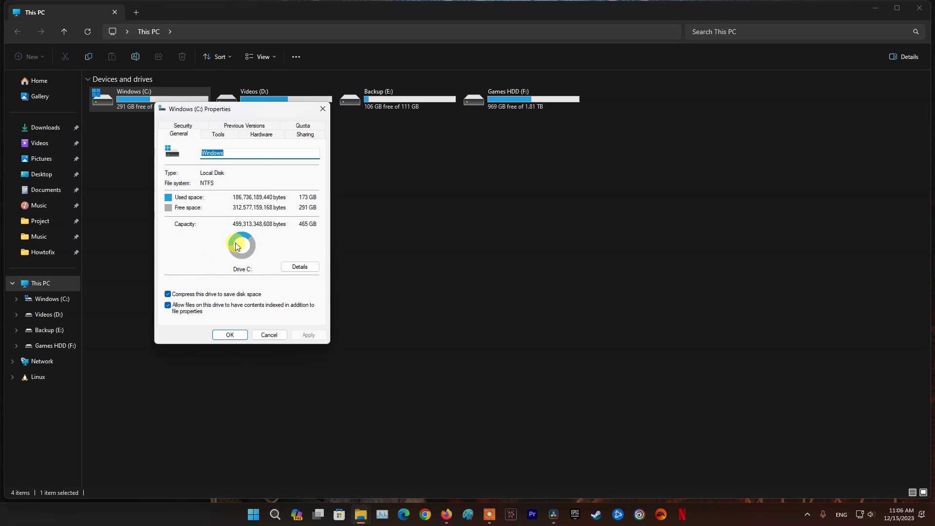
drag(257, 101, 453, 131)
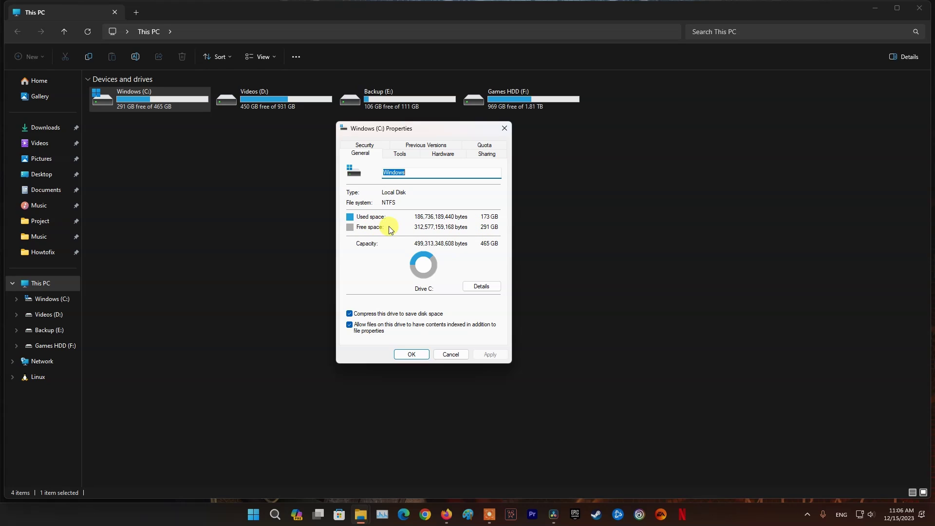
click(507, 129)
click(919, 8)
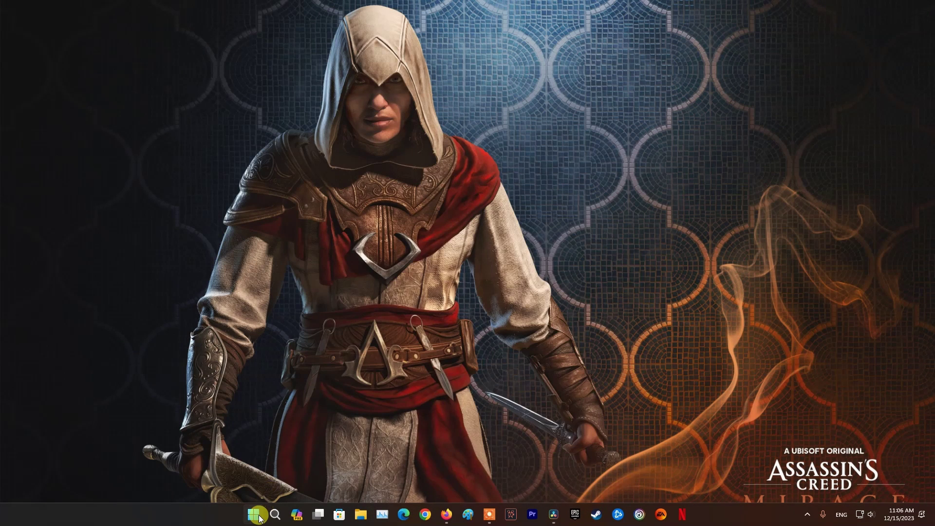
click(254, 515)
text(control)
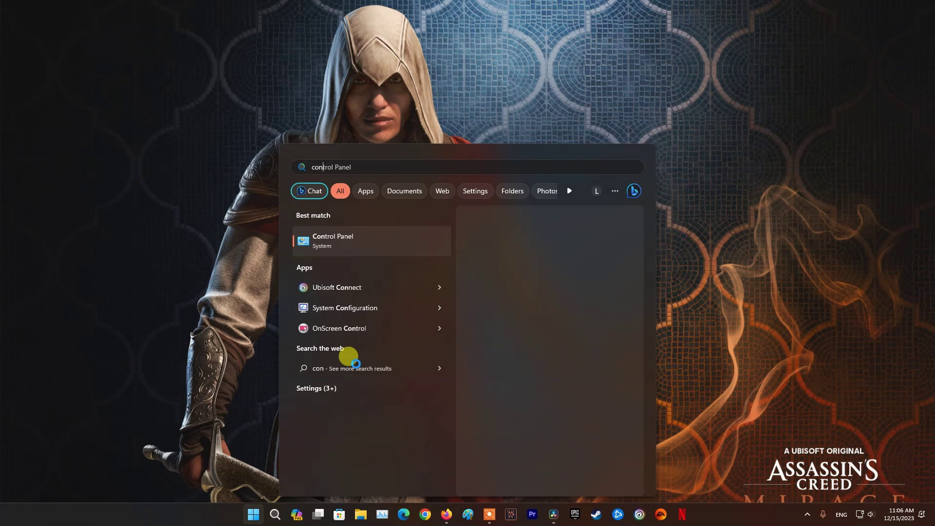
click(367, 241)
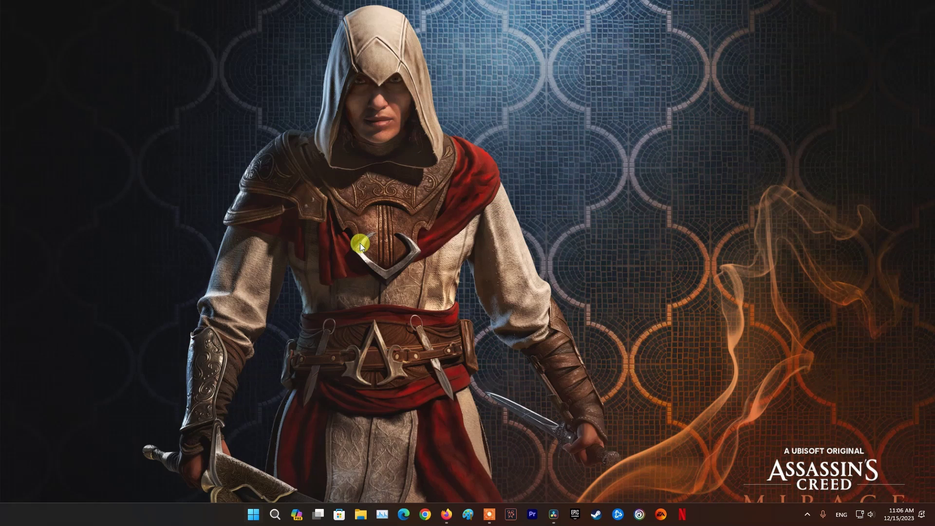
click(361, 190)
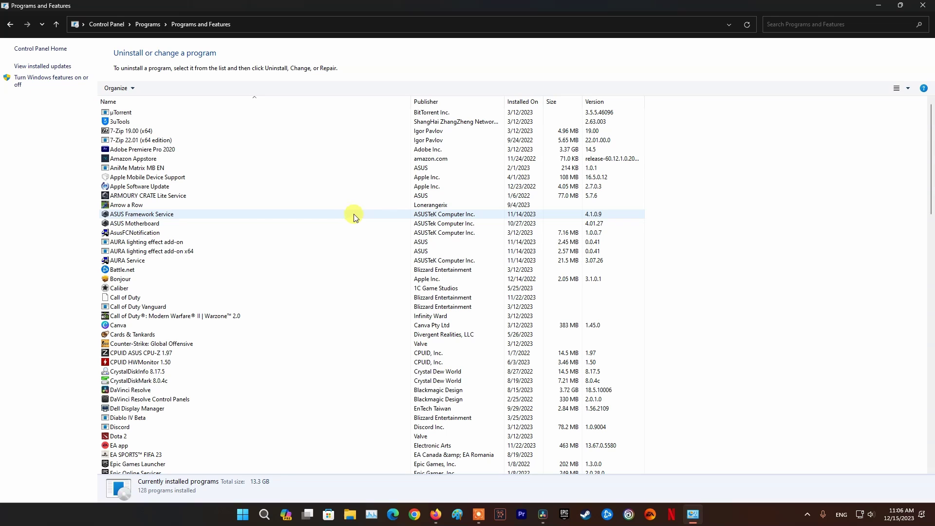
click(142, 149)
right_click(139, 151)
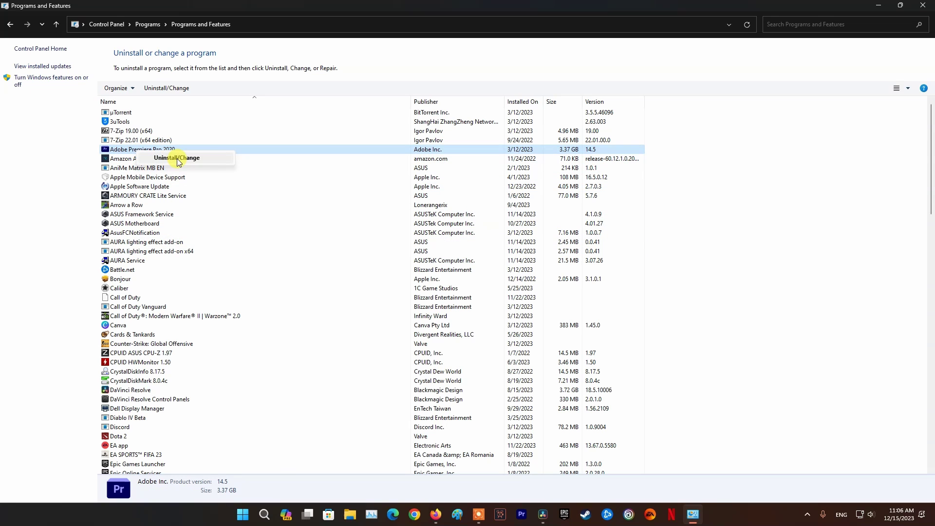
click(122, 160)
right_click(117, 162)
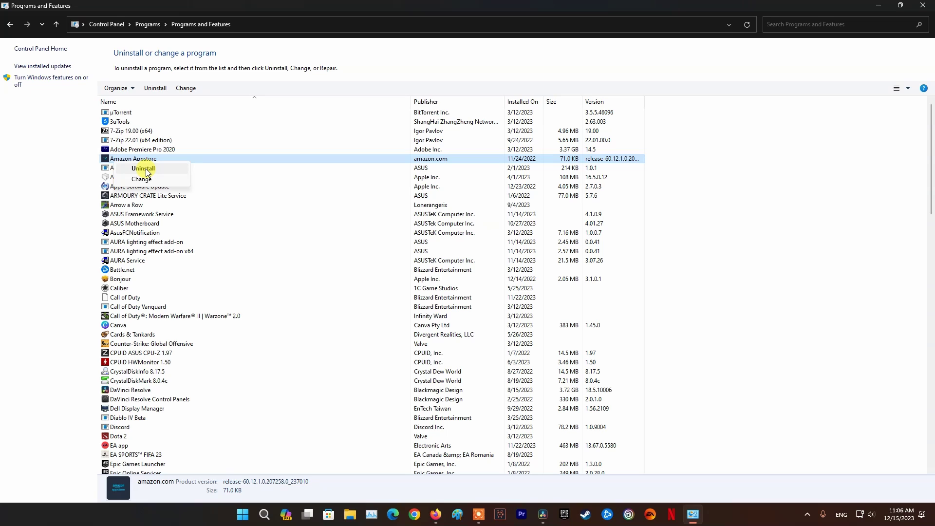
click(119, 122)
right_click(123, 125)
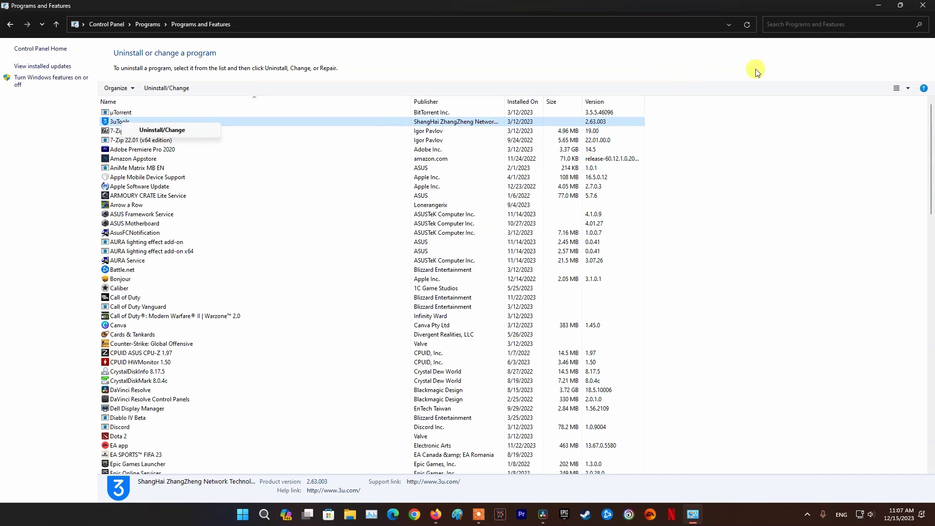
click(928, 8)
click(928, 9)
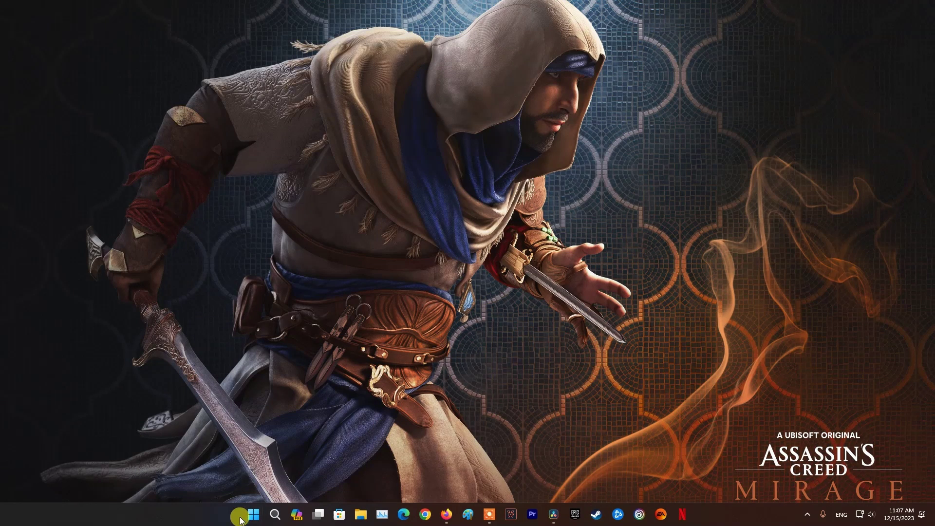
Step: Search Start for 'di' and launch Disk Cleanup
right_click(256, 515)
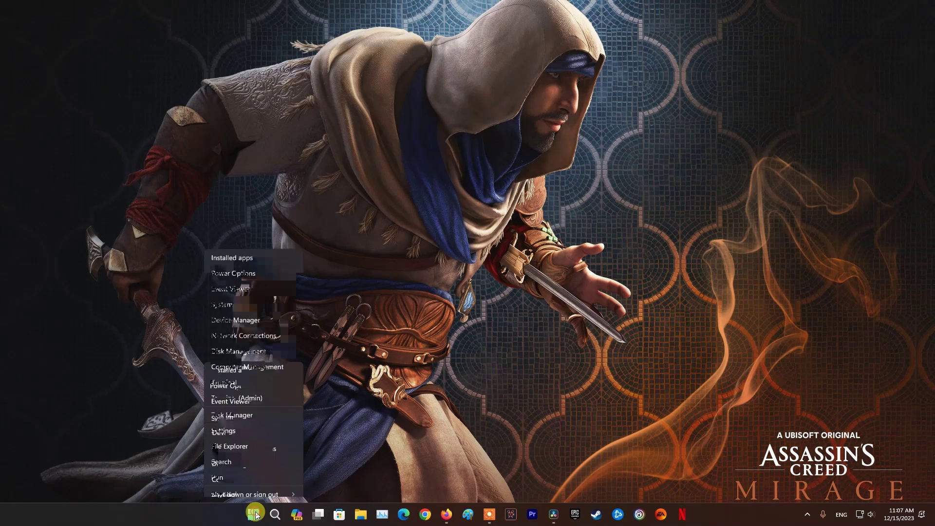
click(417, 427)
click(275, 515)
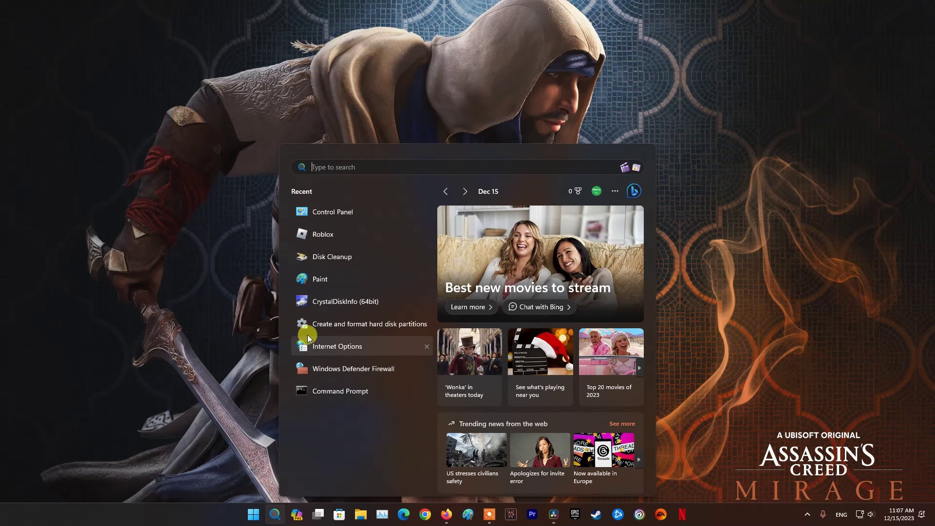
text(di)
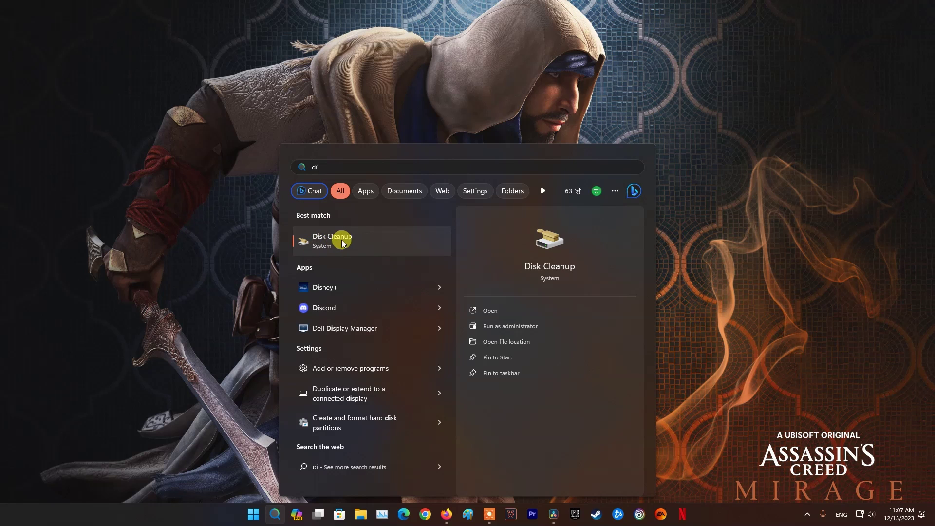
click(330, 242)
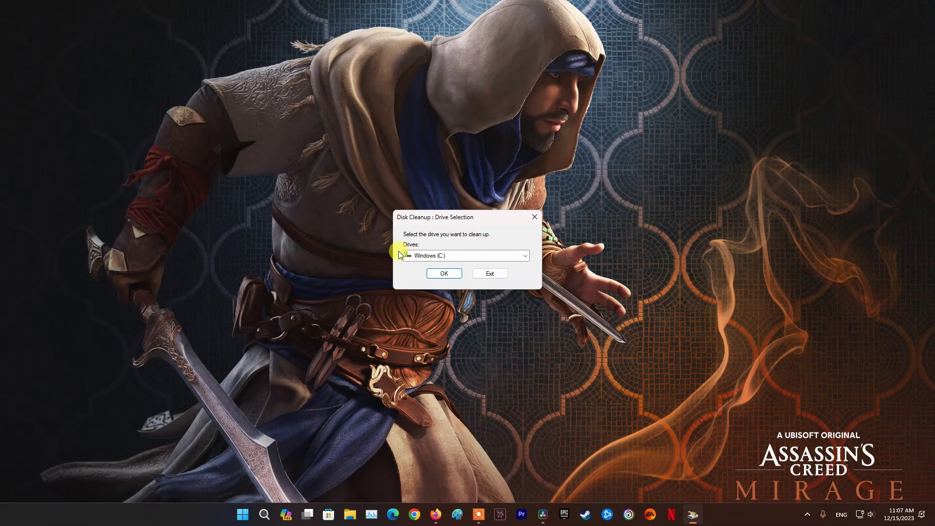
Step: Scan drive Windows (C:) and delete the checked junk files, up to 1.35 GB
click(526, 256)
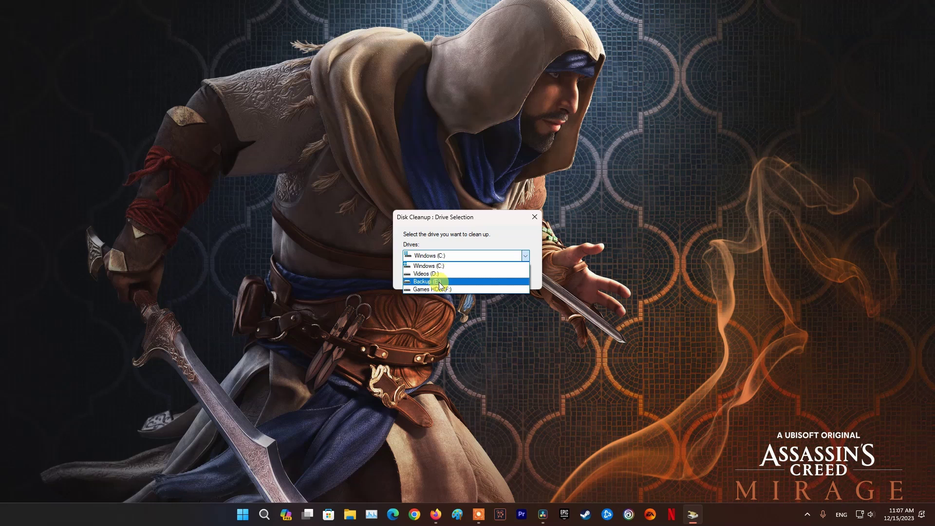
click(431, 266)
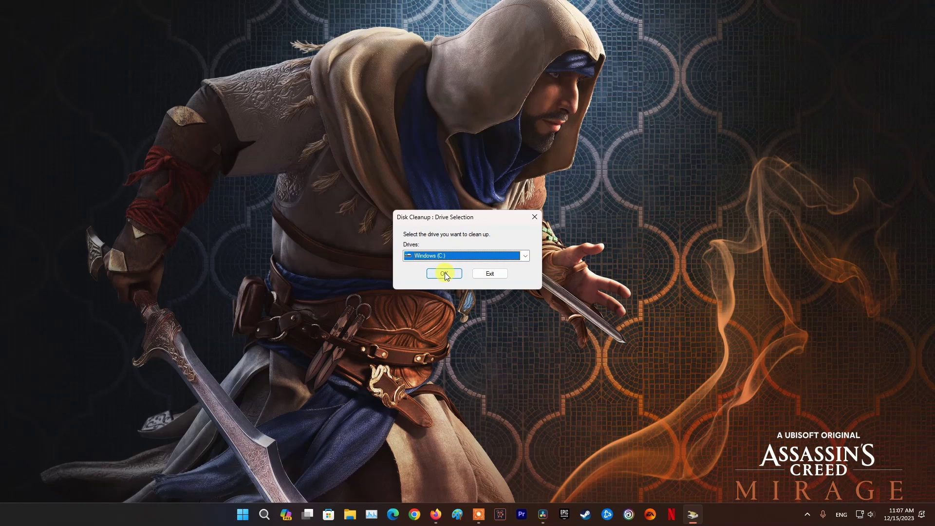
click(440, 273)
drag(152, 82, 551, 154)
scroll(507, 226, down, 2)
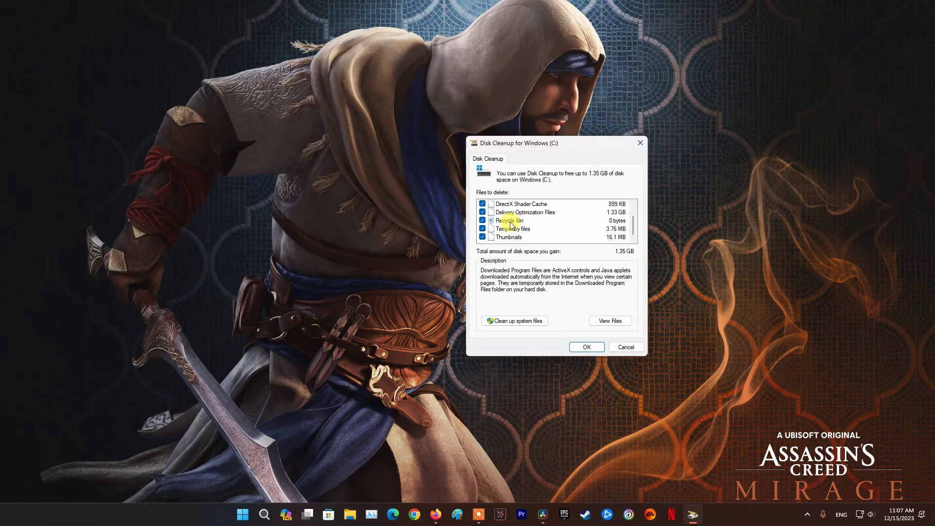
scroll(482, 222, up, 2)
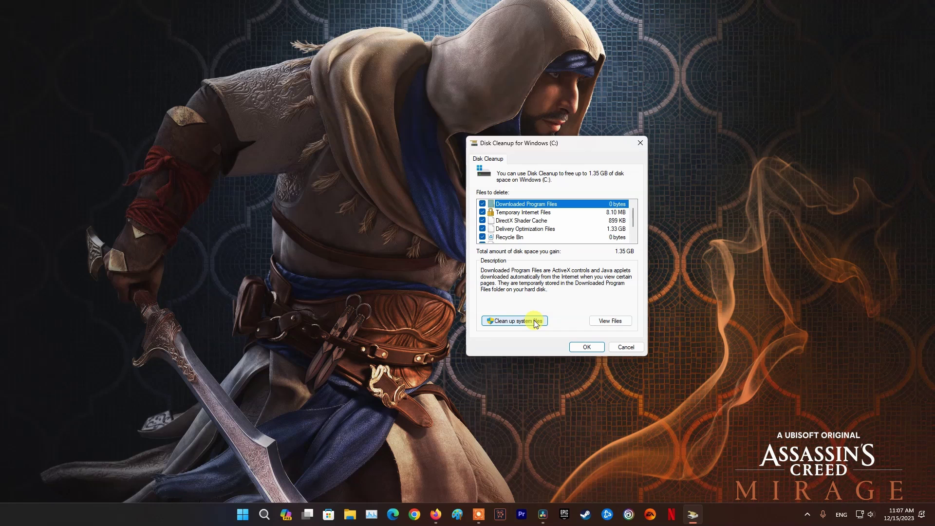
click(587, 348)
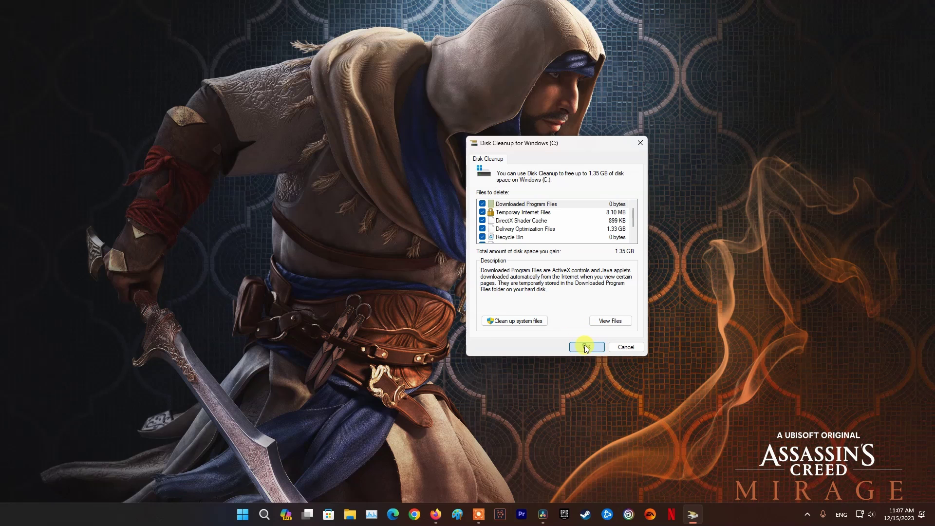
click(485, 261)
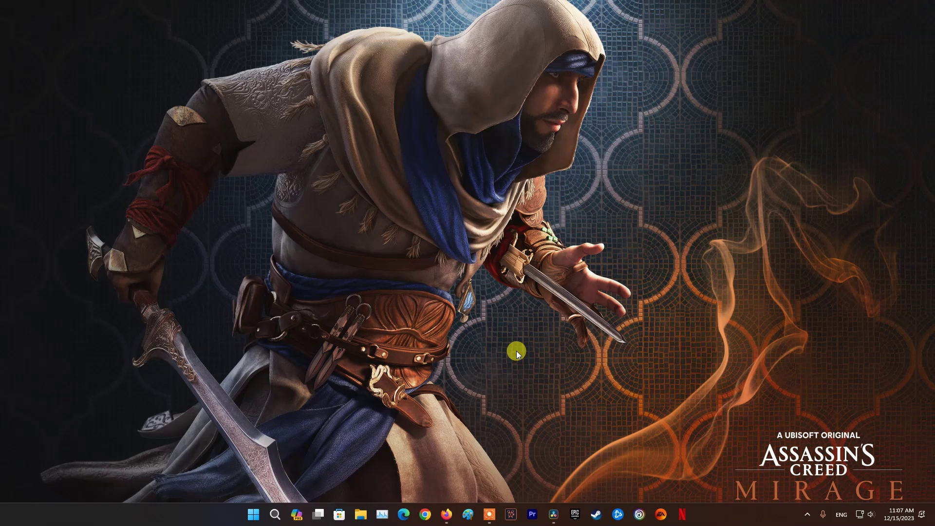
Step: Launch Task Manager and sort processes by memory use, largest first
right_click(255, 518)
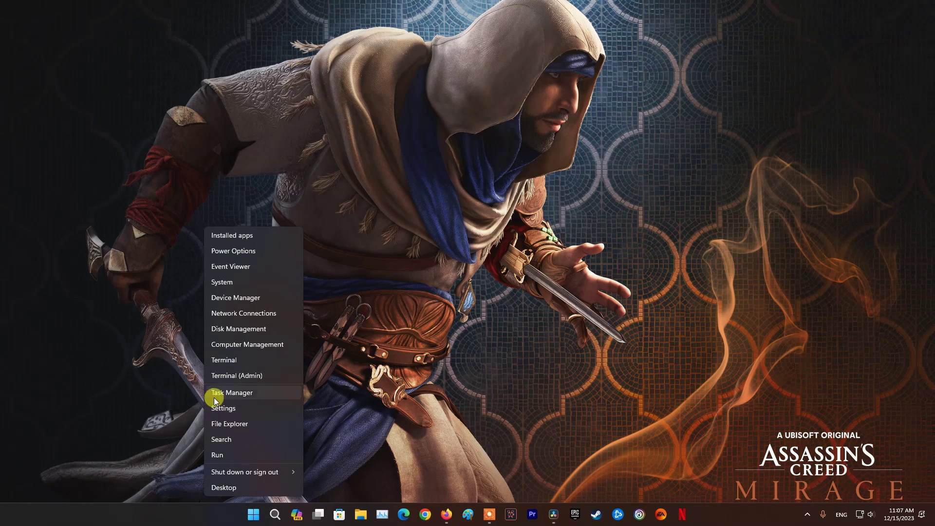
click(240, 398)
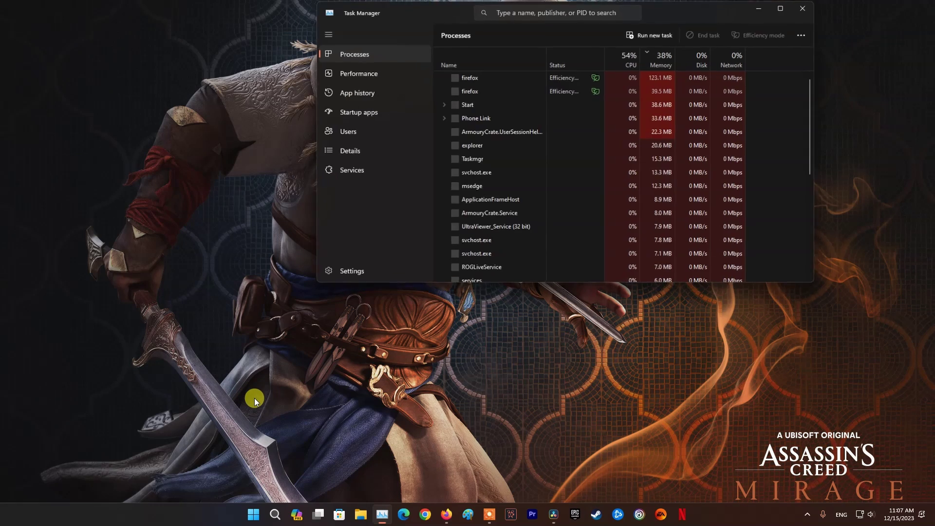
drag(674, 15, 642, 132)
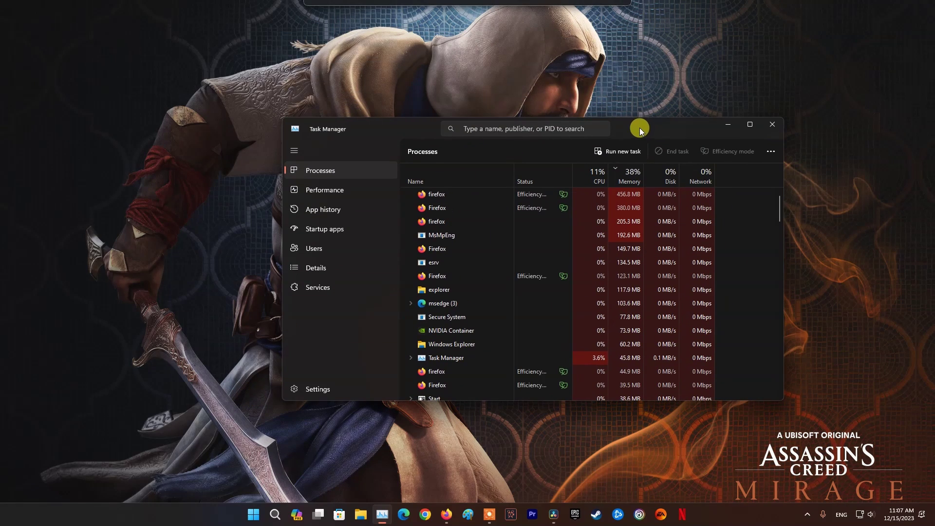
click(624, 176)
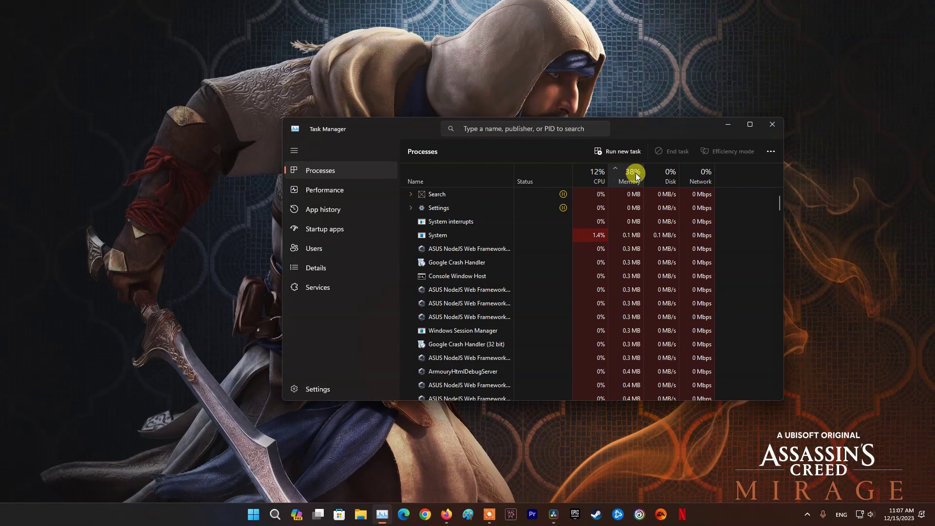
click(635, 177)
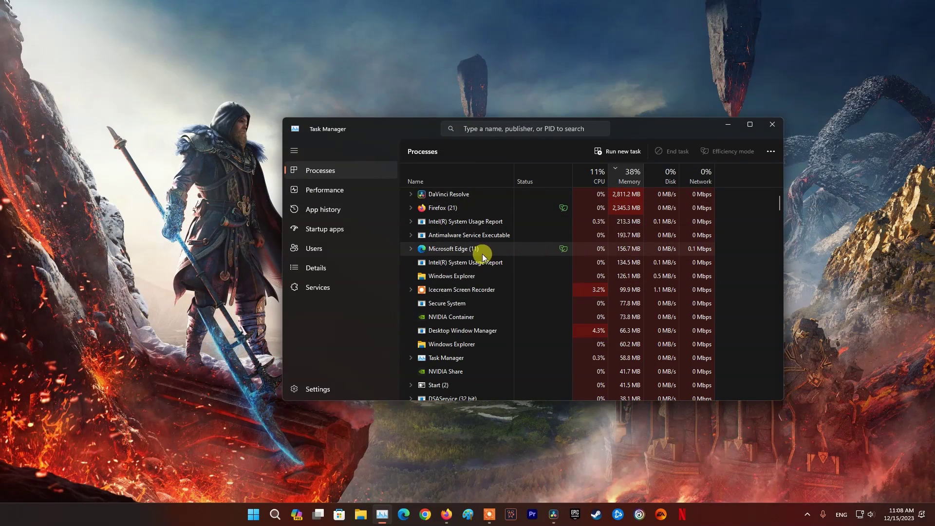
Step: End the Microsoft Edge process, leave Firefox and DaVinci Resolve running, and close Task Manager
right_click(598, 252)
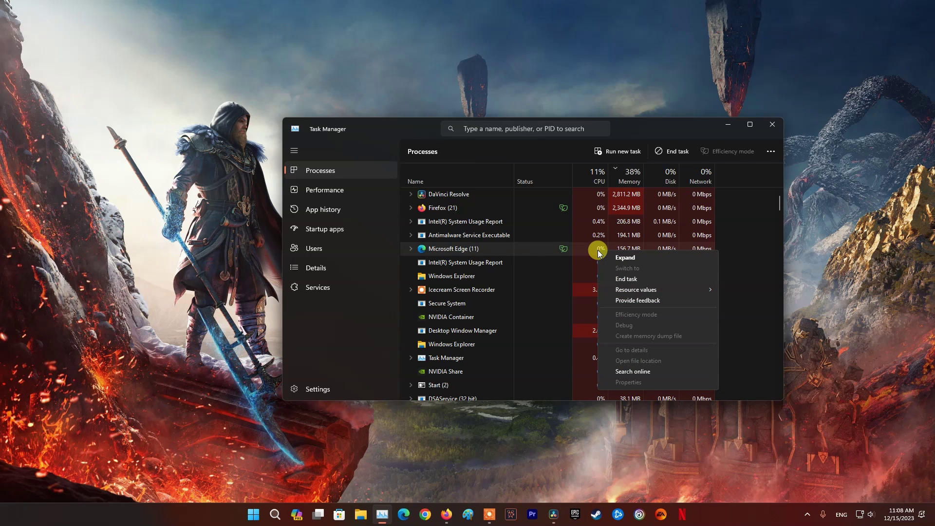
click(628, 279)
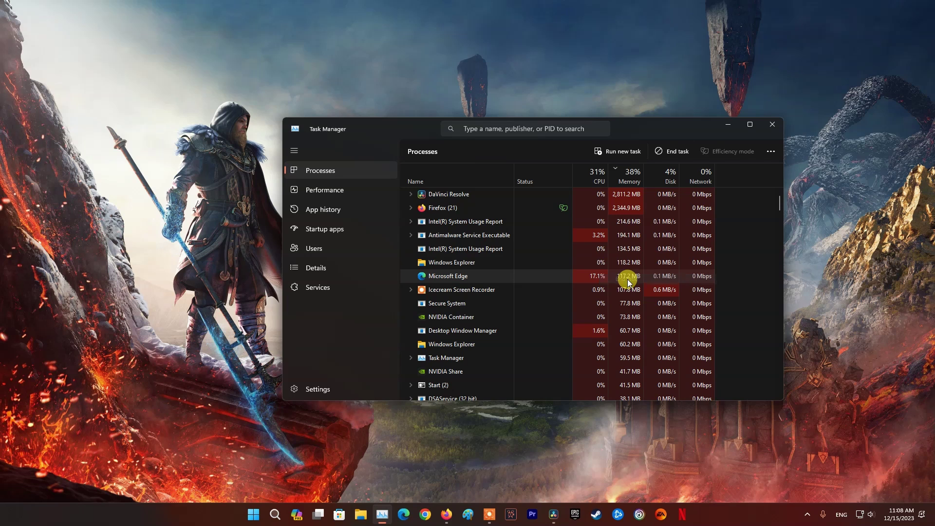
scroll(598, 276, down, 3)
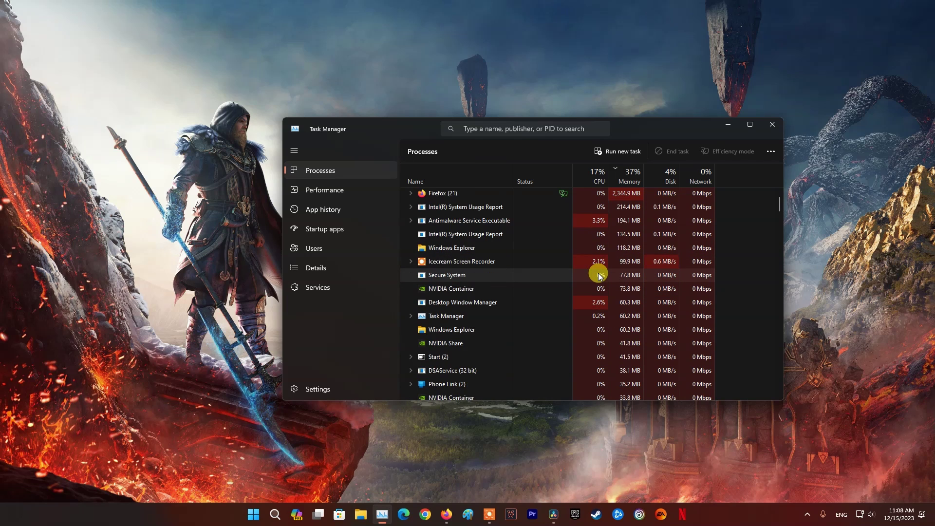
scroll(598, 276, up, 4)
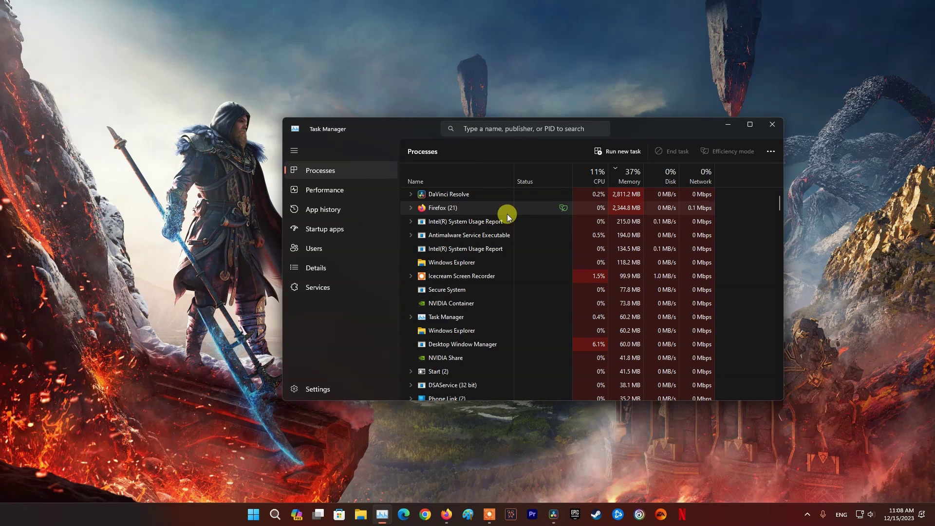
right_click(601, 208)
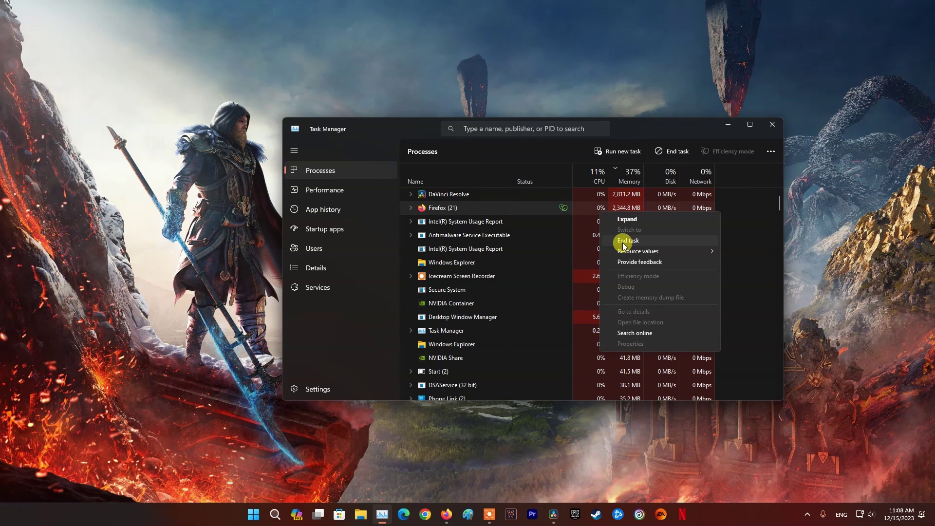
right_click(594, 195)
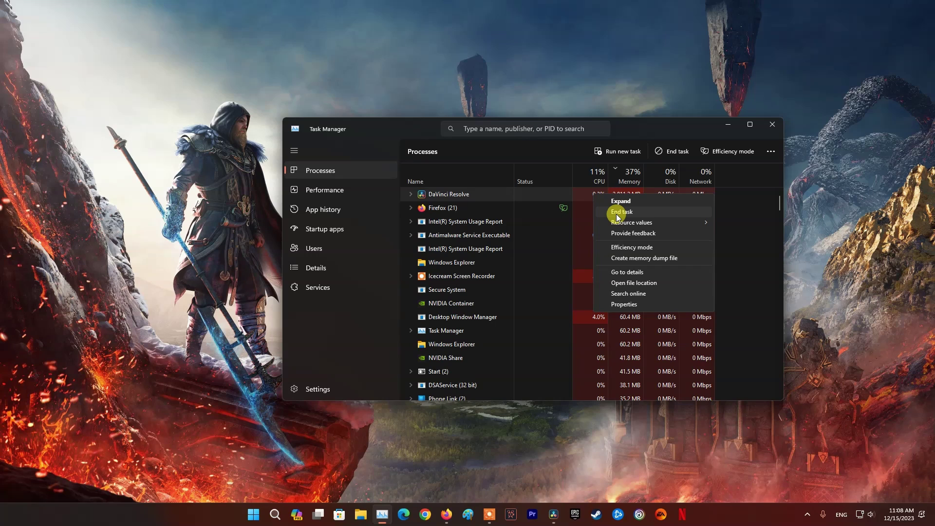
click(832, 180)
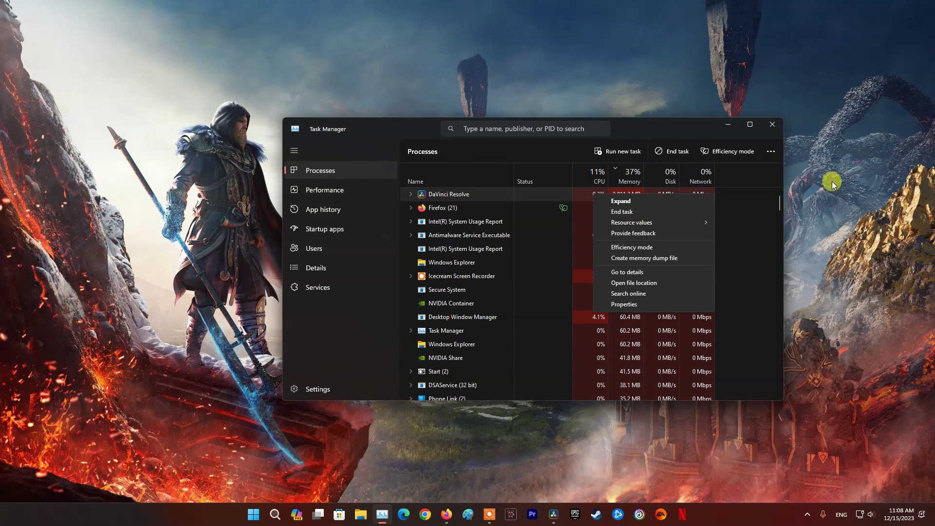
click(774, 126)
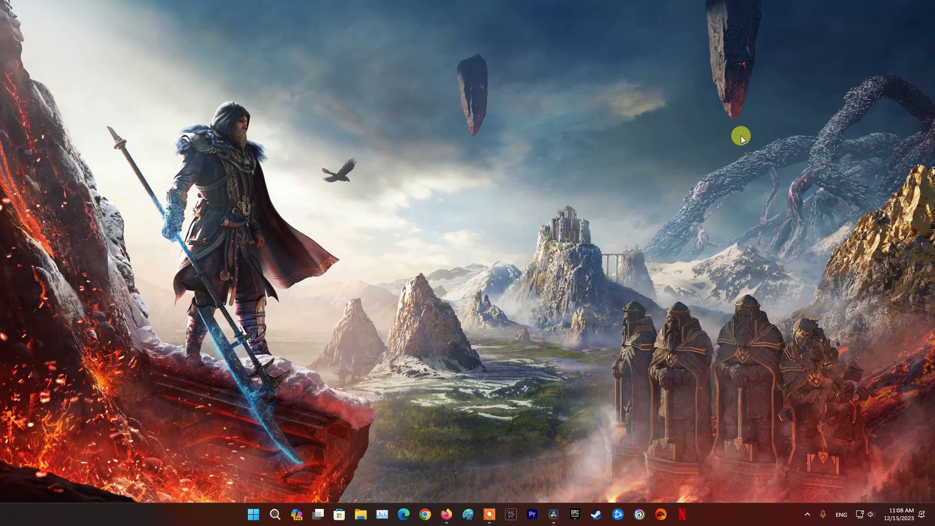
click(274, 514)
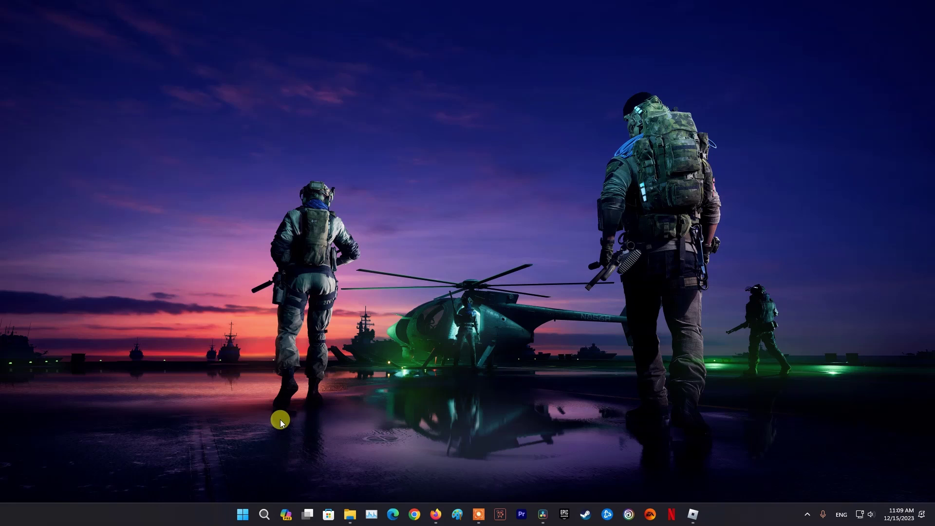
Step: Check Windows Update until Defender update KB2267602 installs and it reports up to date, then close Settings
click(243, 515)
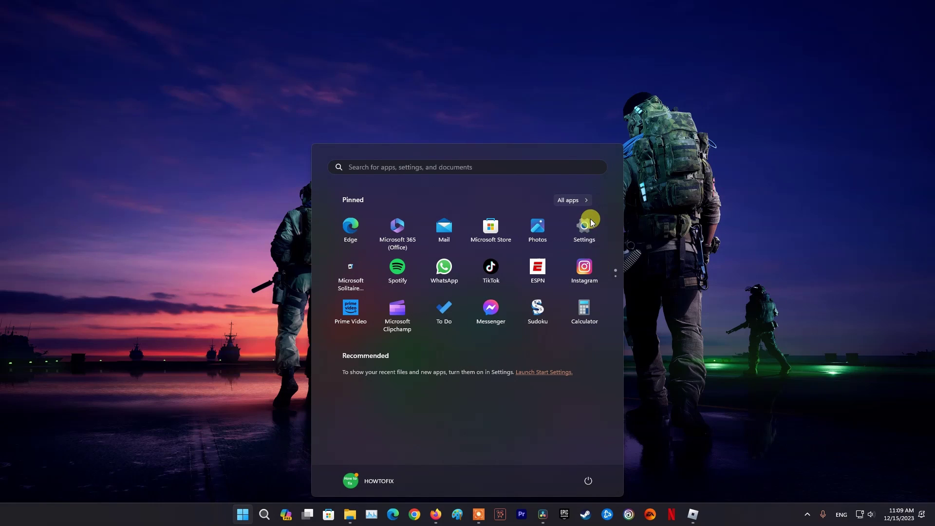
click(587, 236)
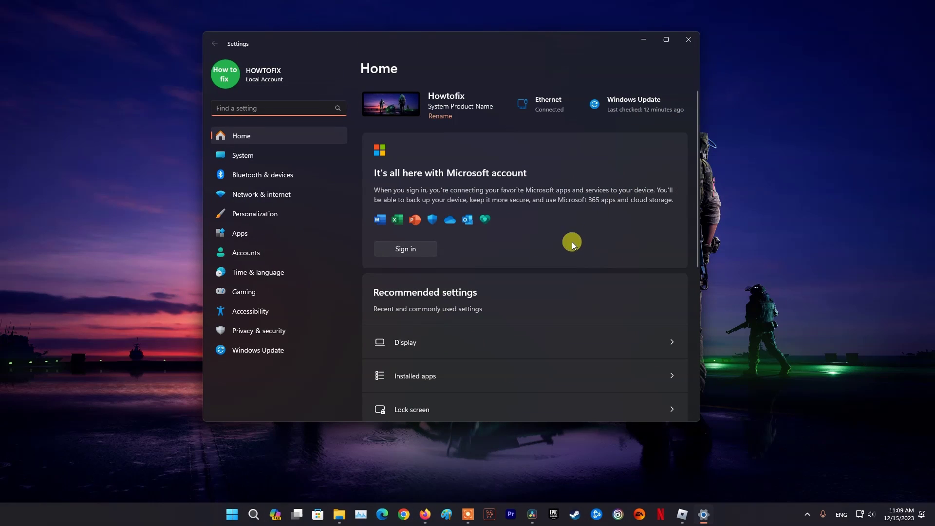
click(637, 110)
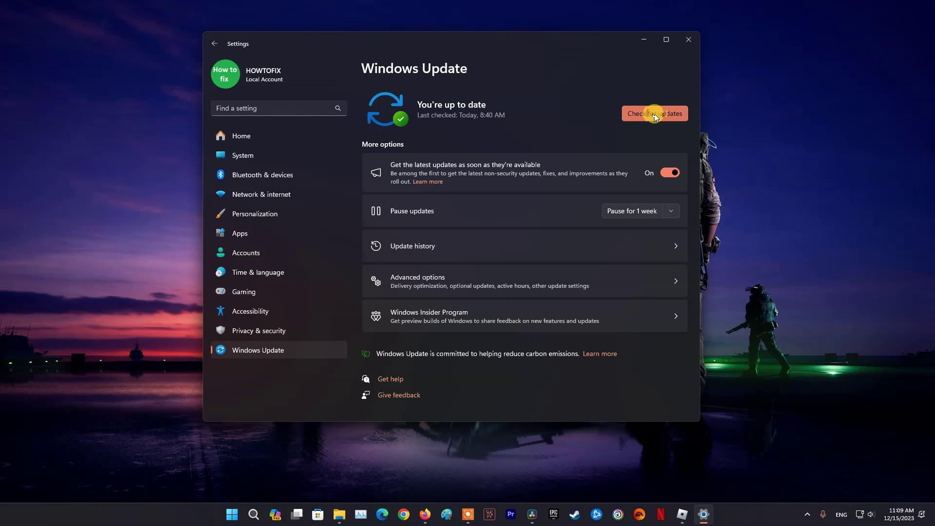
click(654, 115)
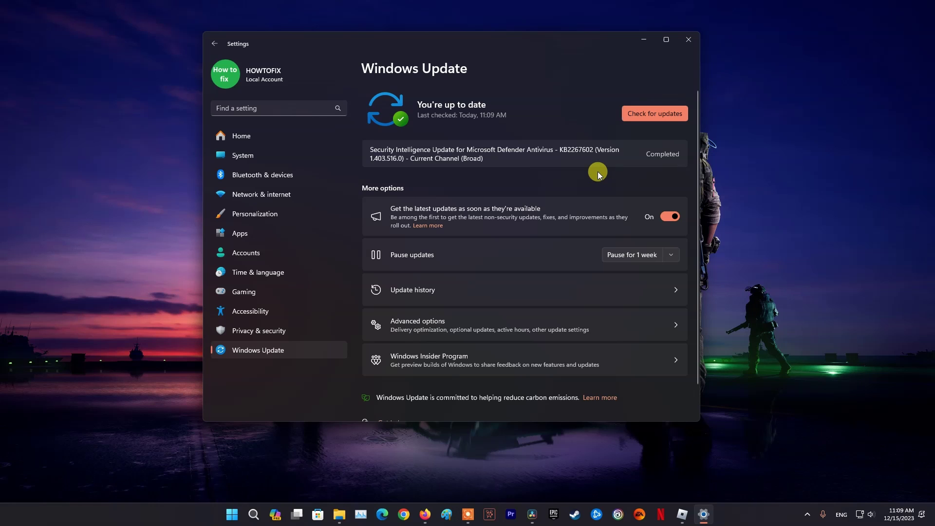
click(689, 39)
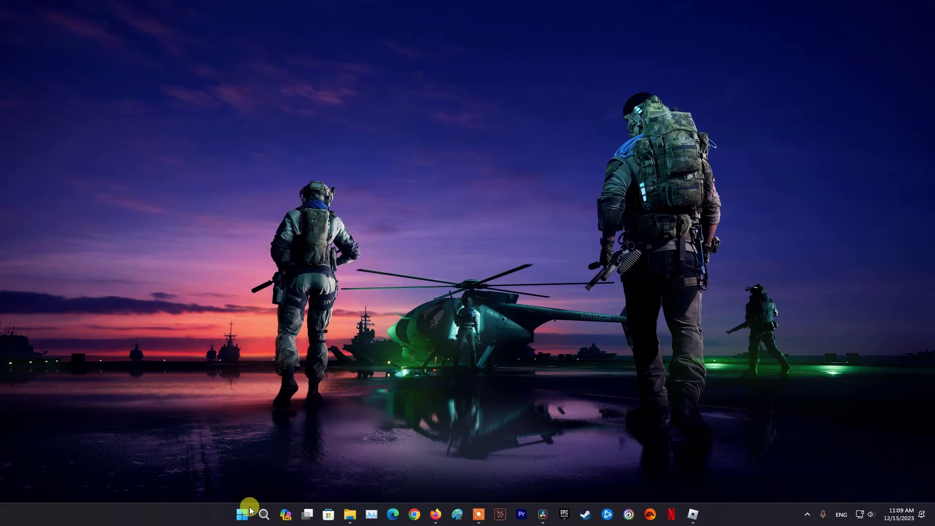
Step: Restart the PC from the Start menu power options, then launch Google Chrome
click(244, 513)
click(584, 481)
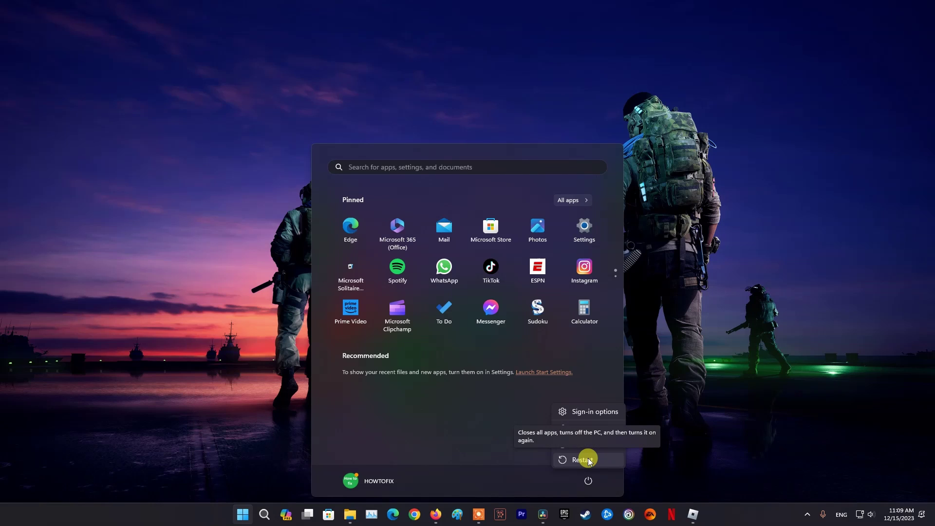
click(583, 460)
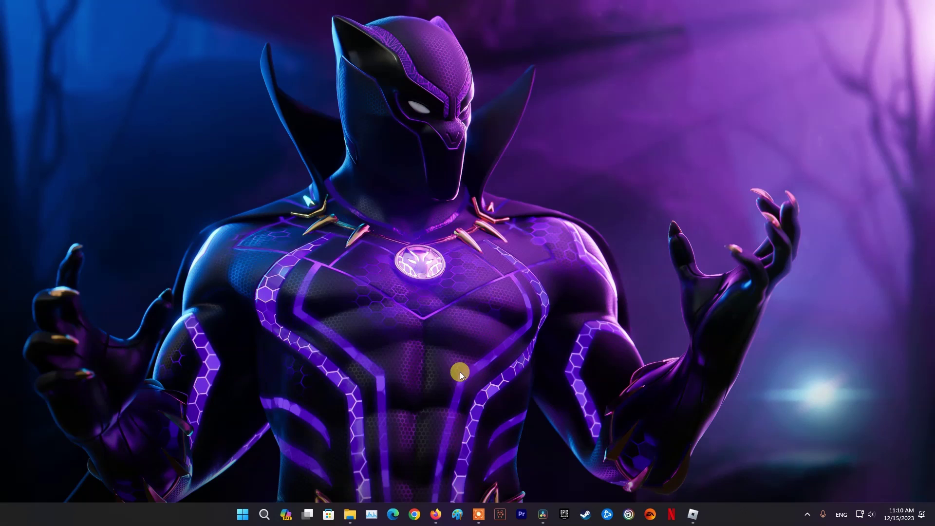
click(415, 514)
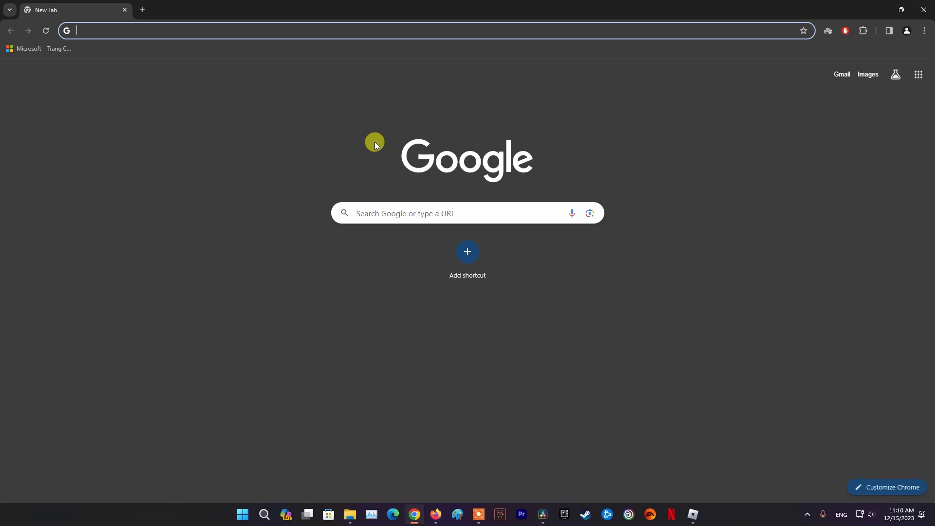
Step: Remove the SetupVPN and AdBlock extensions from Chrome's Extensions page and close their uninstall tabs
click(924, 32)
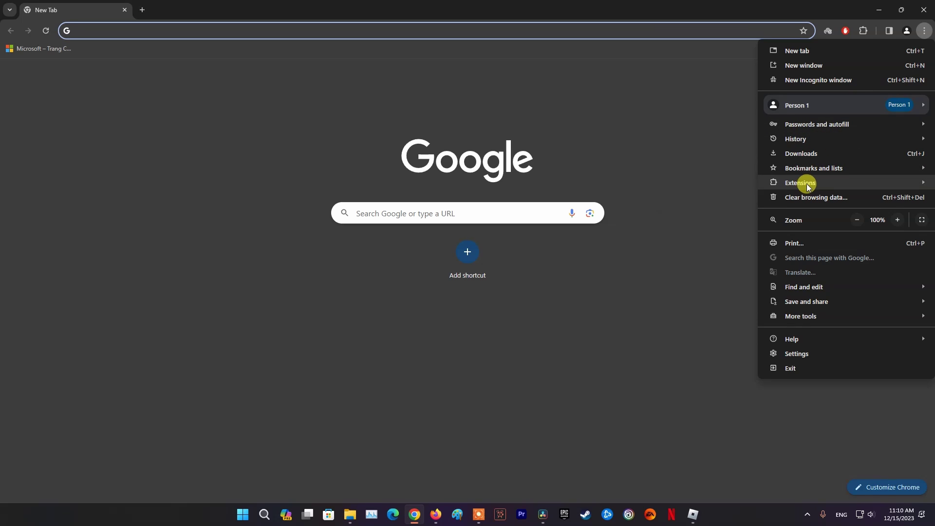
mouse_move(807, 184)
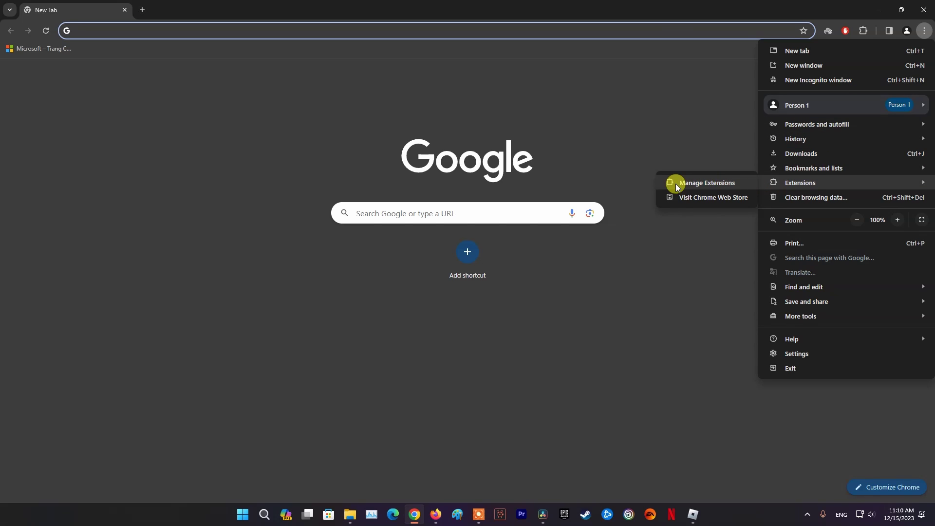
click(697, 185)
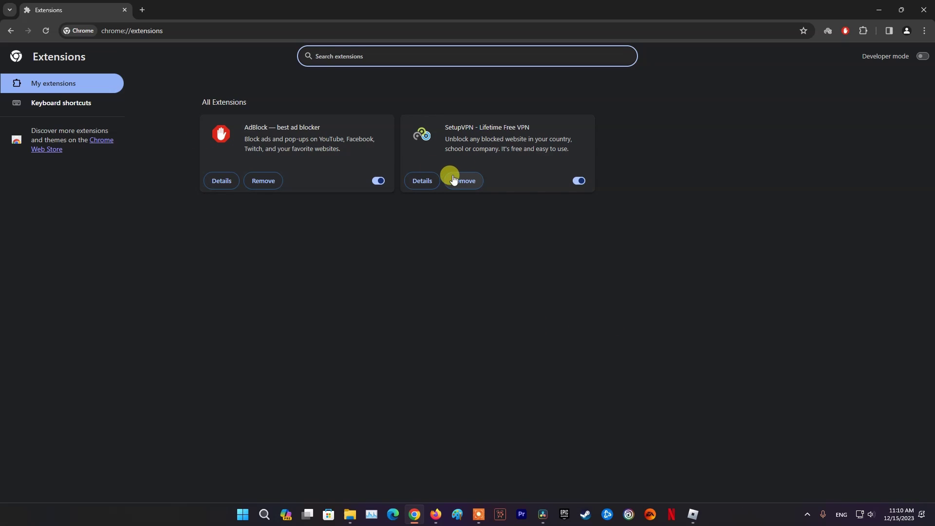
click(469, 181)
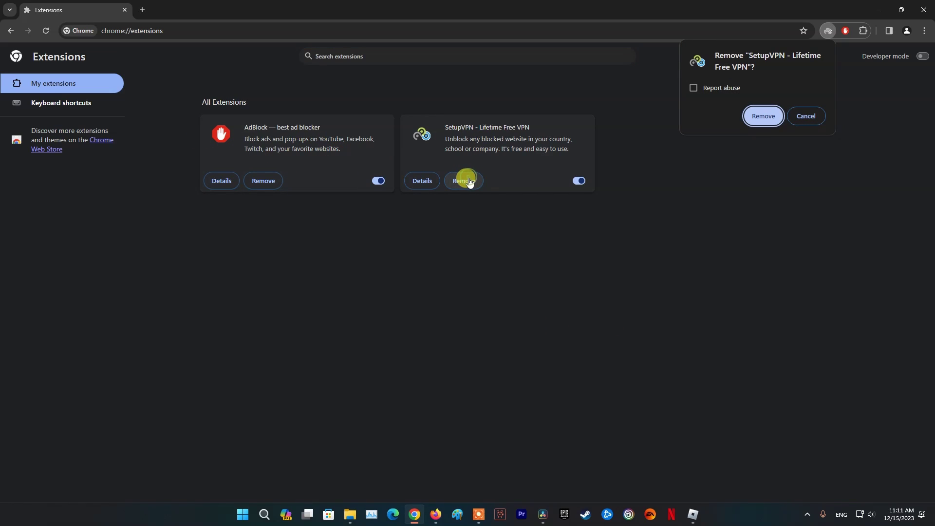
click(769, 117)
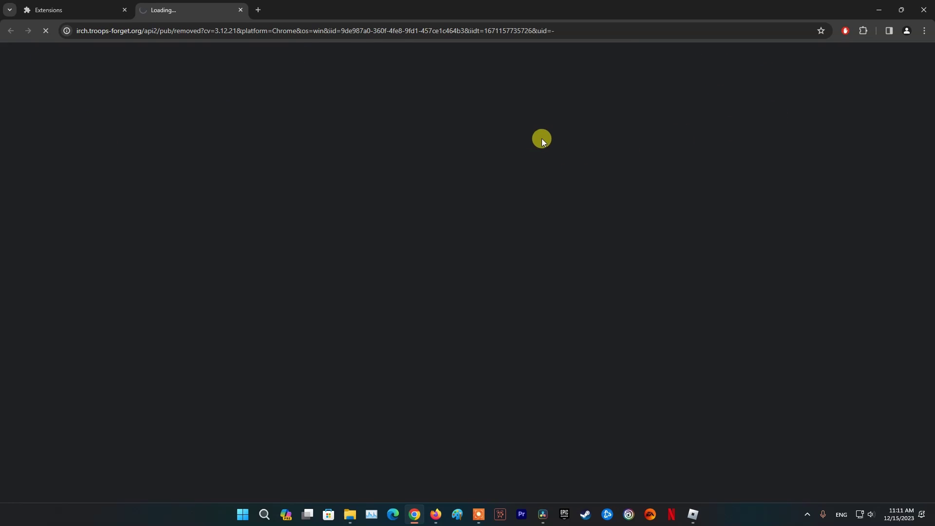
click(240, 10)
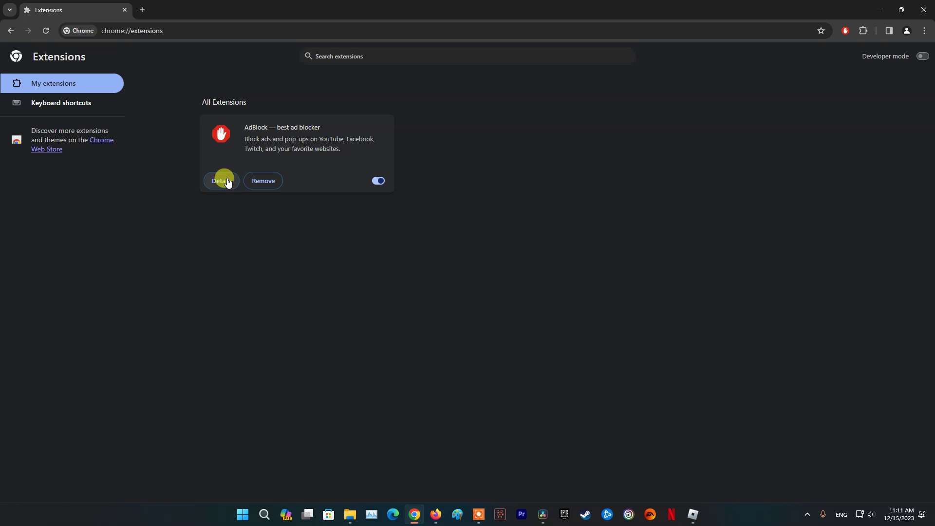
click(266, 182)
click(802, 116)
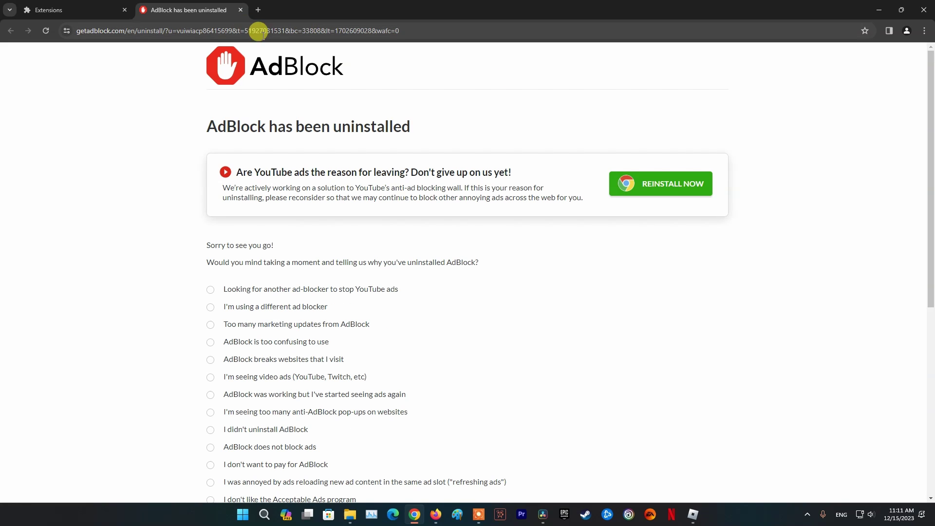
click(241, 10)
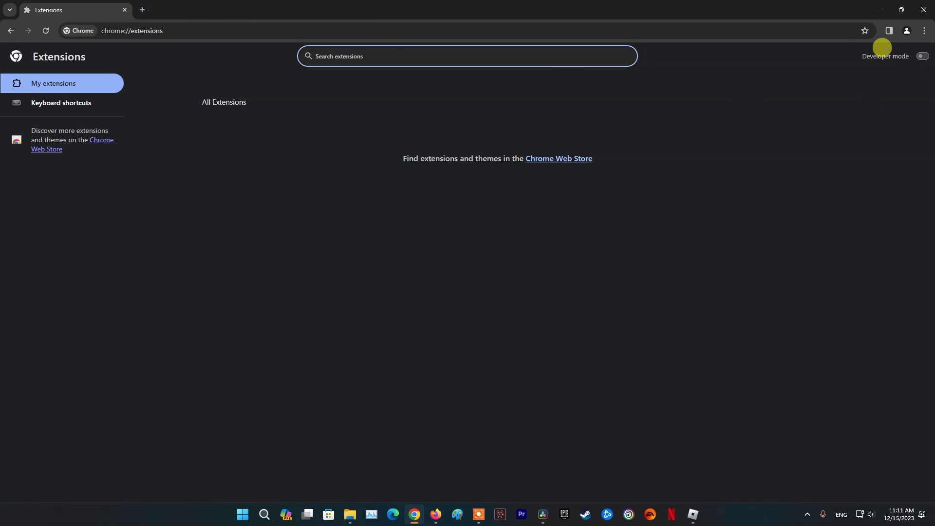
click(169, 30)
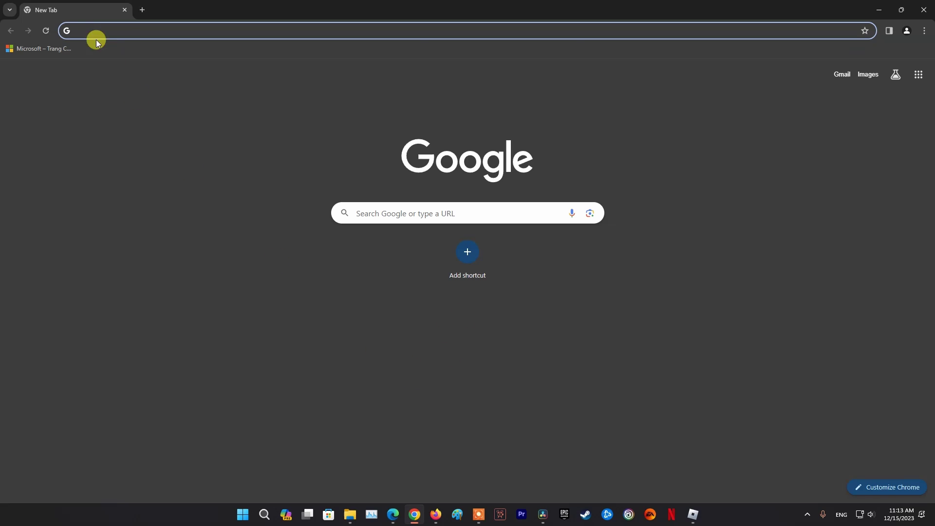
Step: Clear Chrome's browsing history, cookies and cached images and files for All time
click(925, 31)
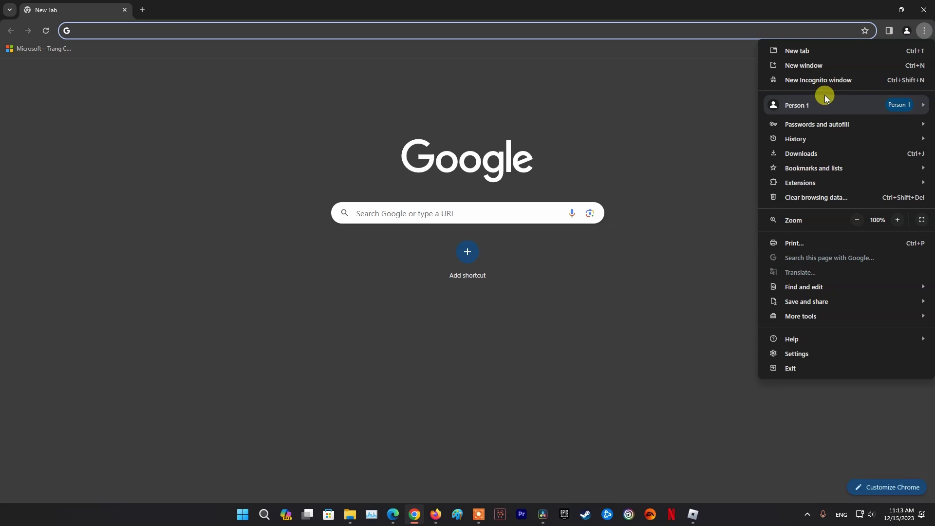
mouse_move(818, 139)
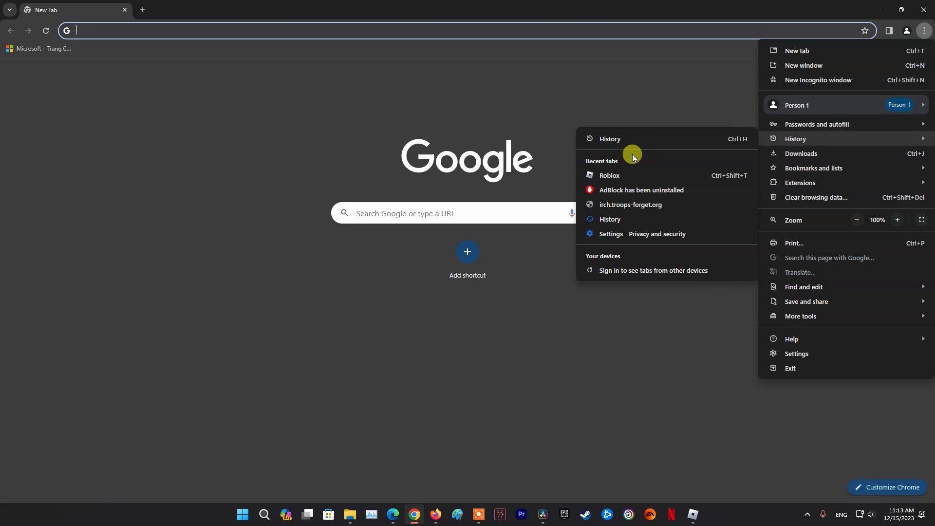
click(613, 141)
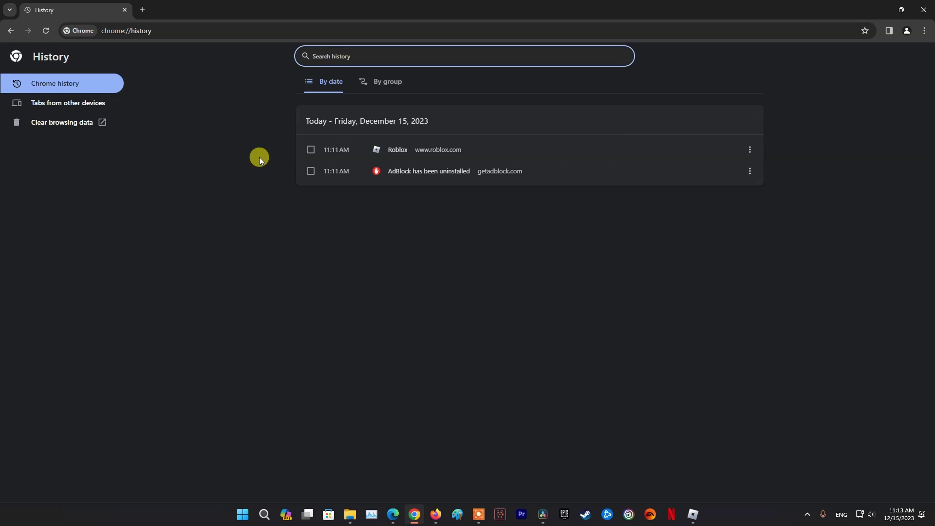
click(58, 122)
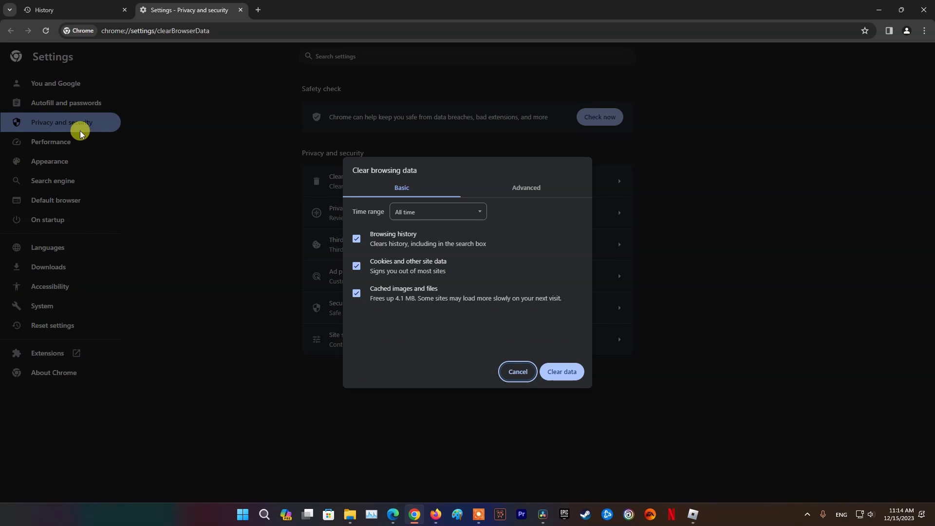
click(466, 211)
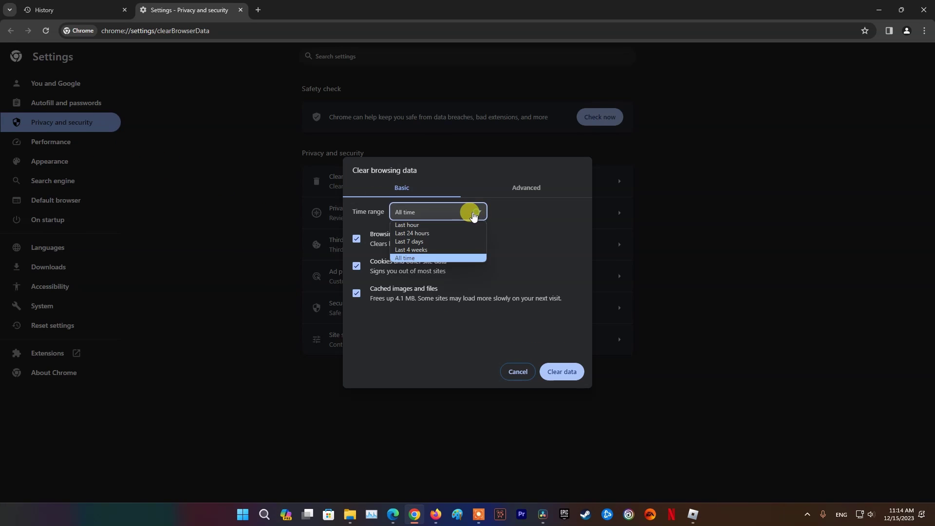
click(414, 258)
click(355, 238)
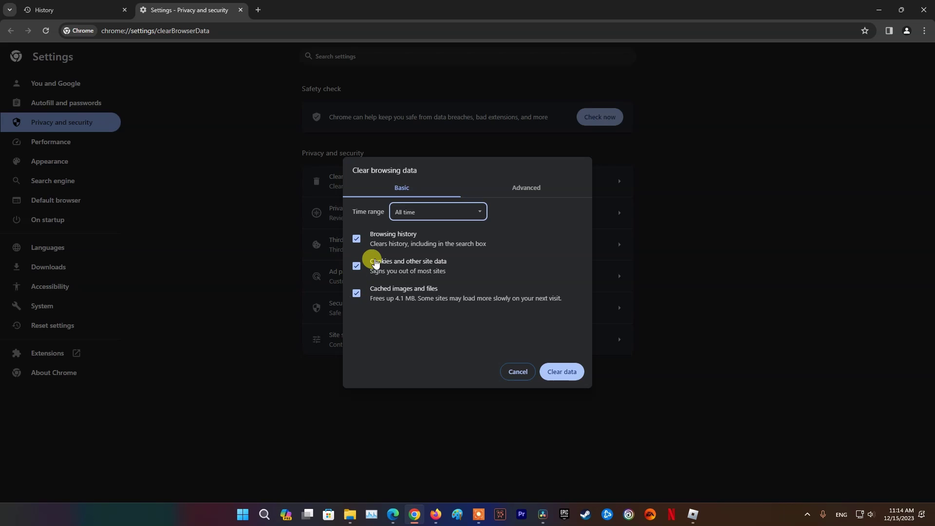
click(570, 373)
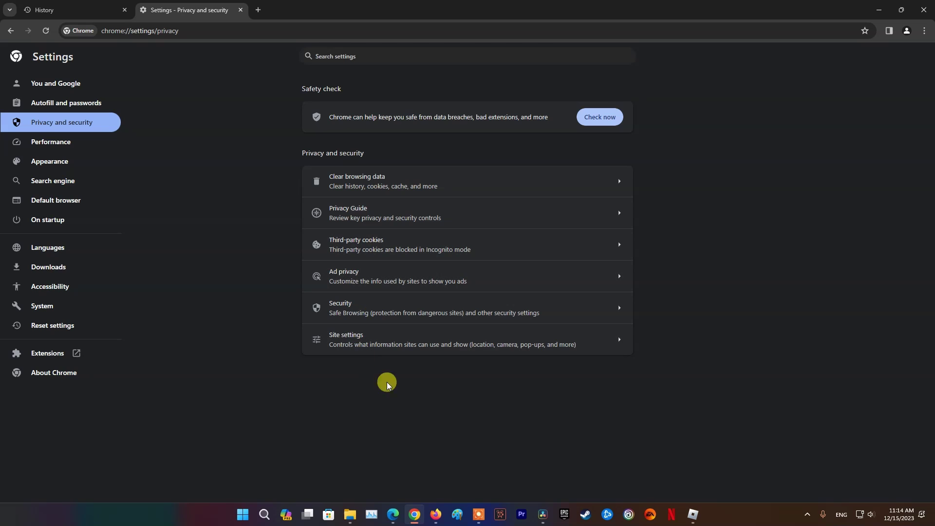
Step: Open Firefox's Clear recent history dialog and set the time range to Everything
mouse_move(436, 514)
click(477, 475)
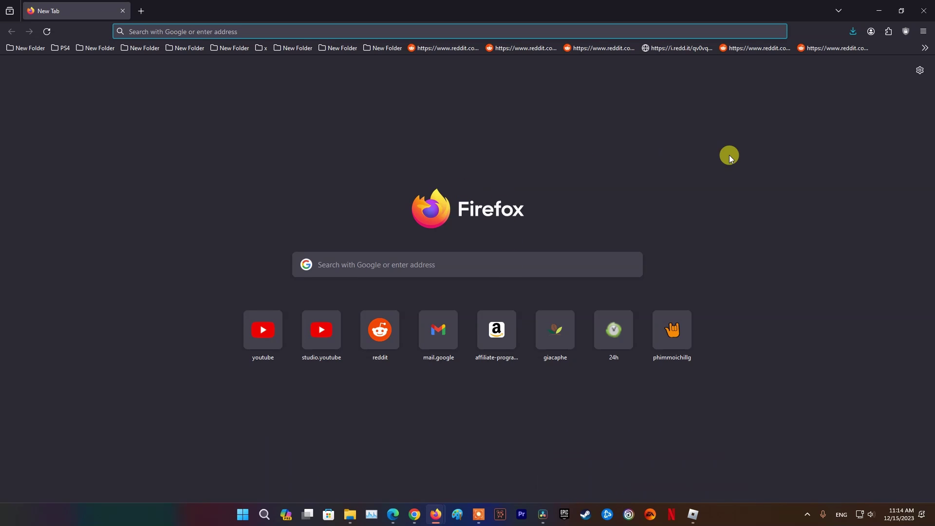
click(924, 31)
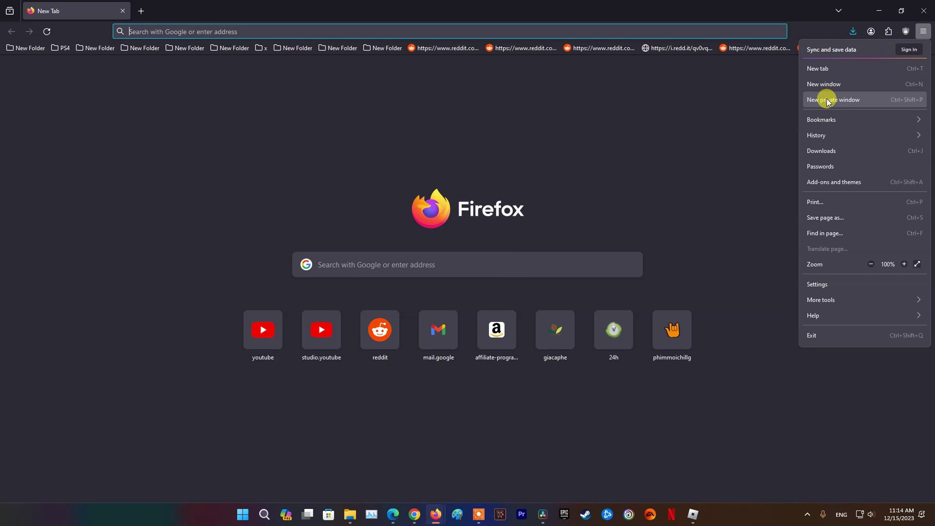
click(825, 139)
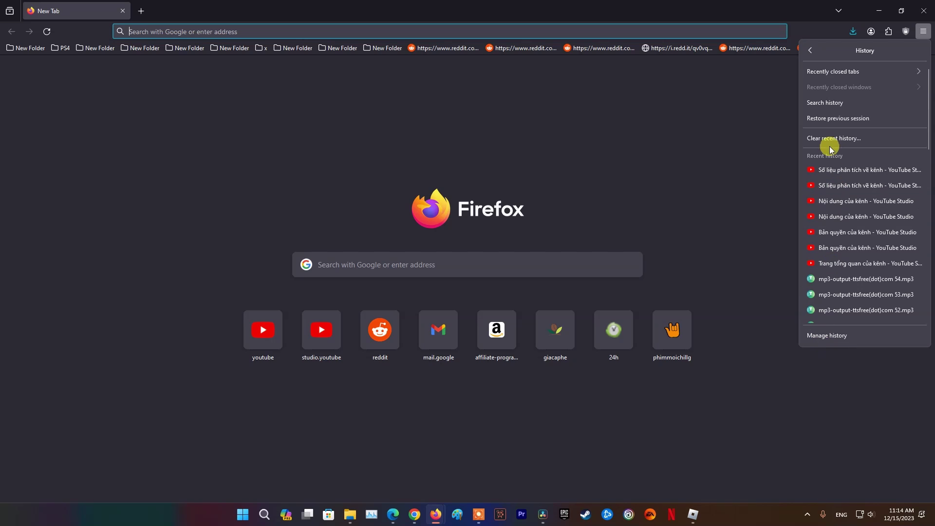
click(836, 141)
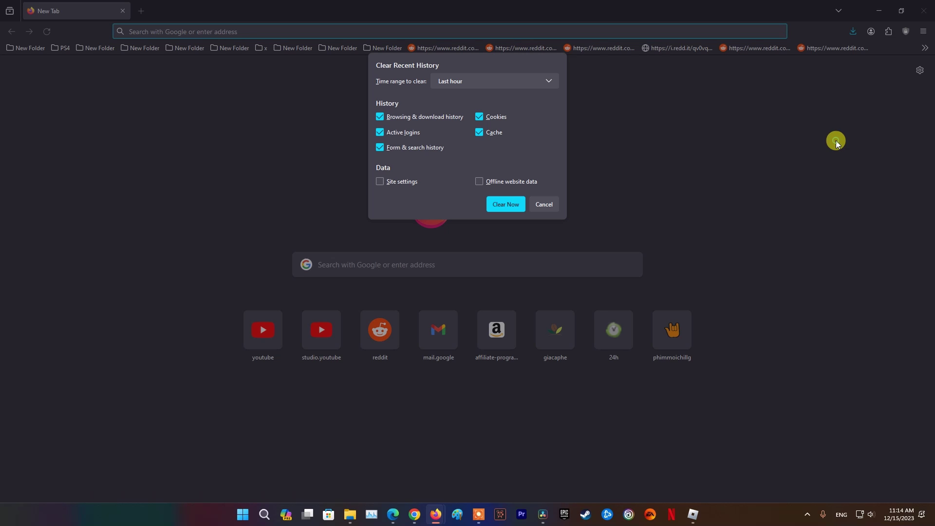
click(455, 84)
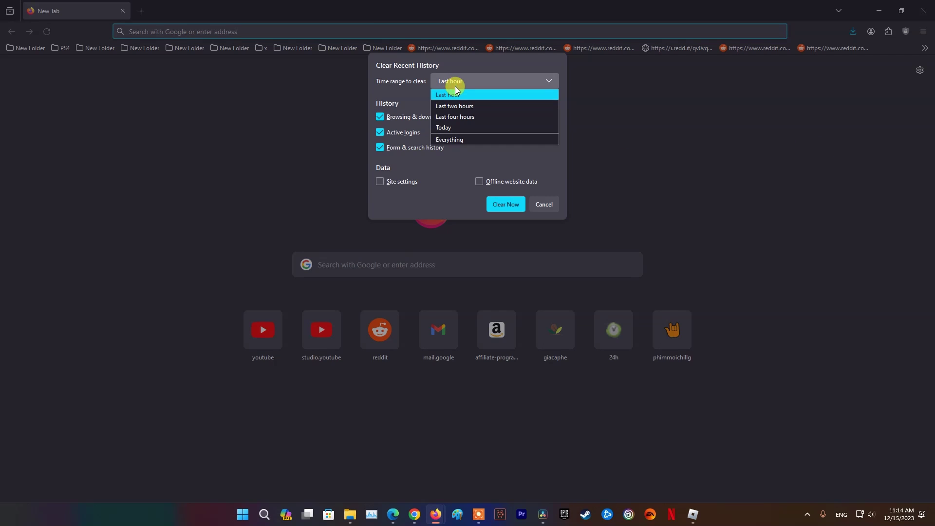
click(456, 139)
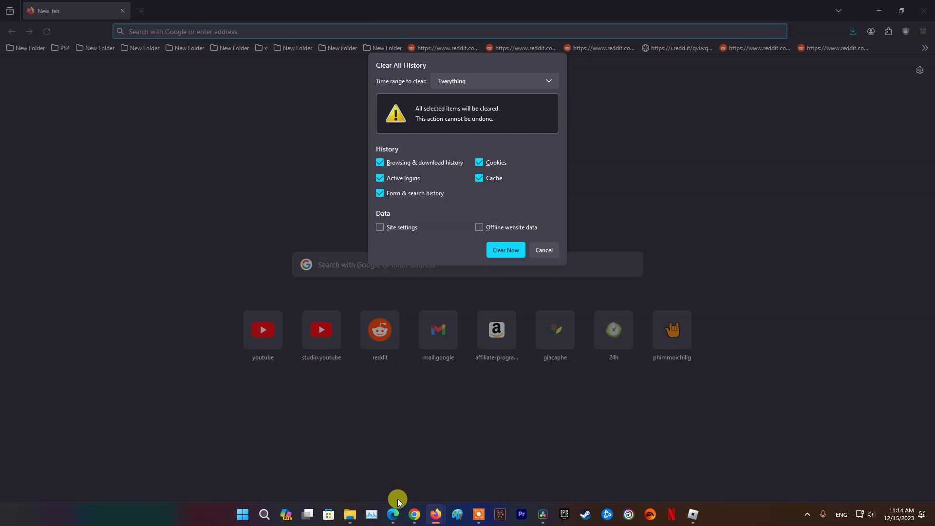
click(394, 511)
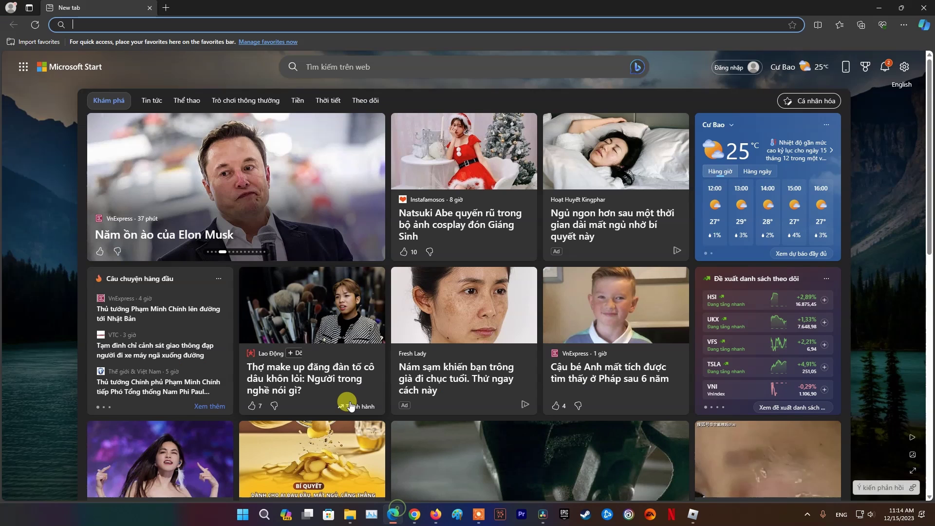
Step: Open Edge's Clear browsing data dialog from History and choose All time as the time range
click(906, 26)
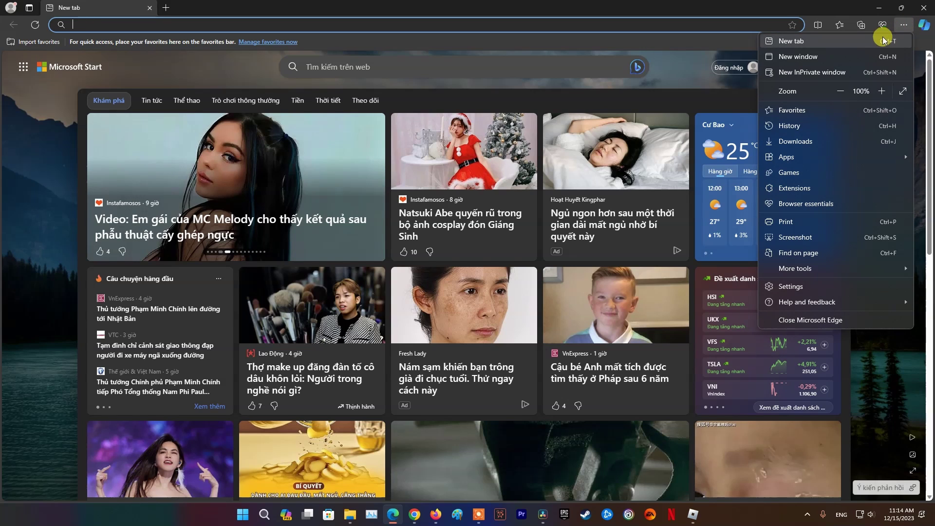
click(809, 126)
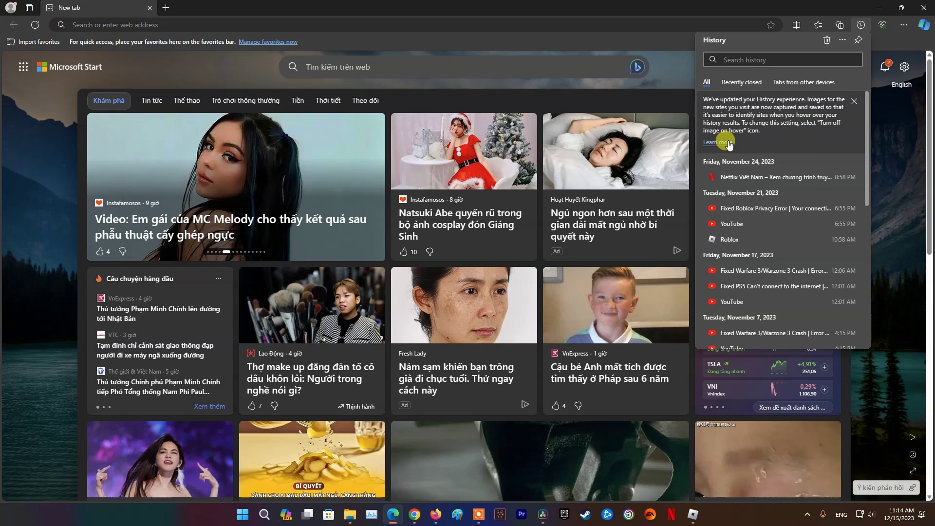
click(827, 42)
click(432, 219)
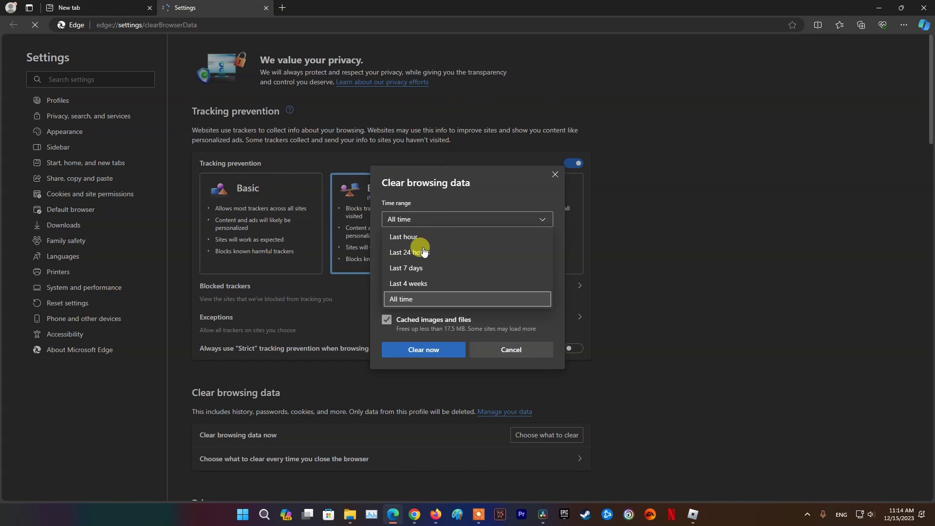
click(407, 299)
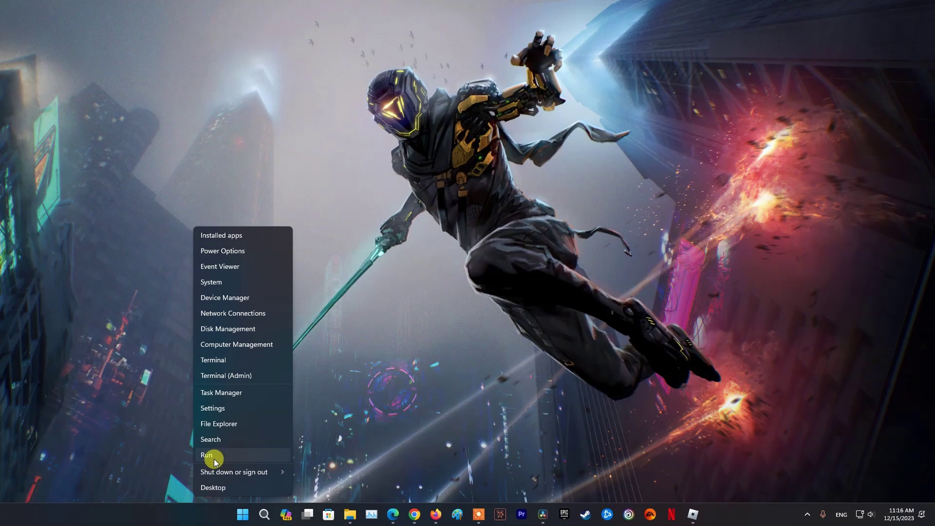
Step: Run %localappdata%, locate the Roblox folder in AppData\Local, then close File Explorer
click(207, 455)
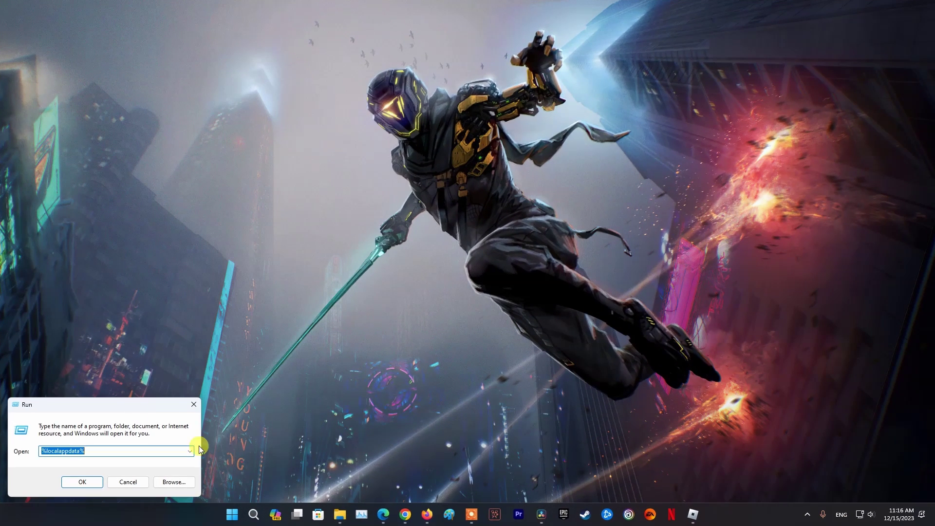
drag(70, 400, 474, 257)
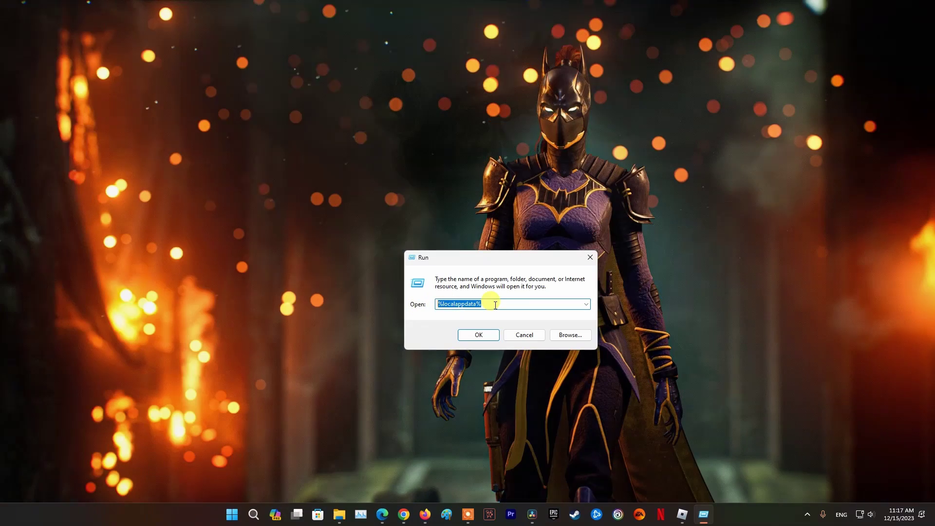
click(483, 338)
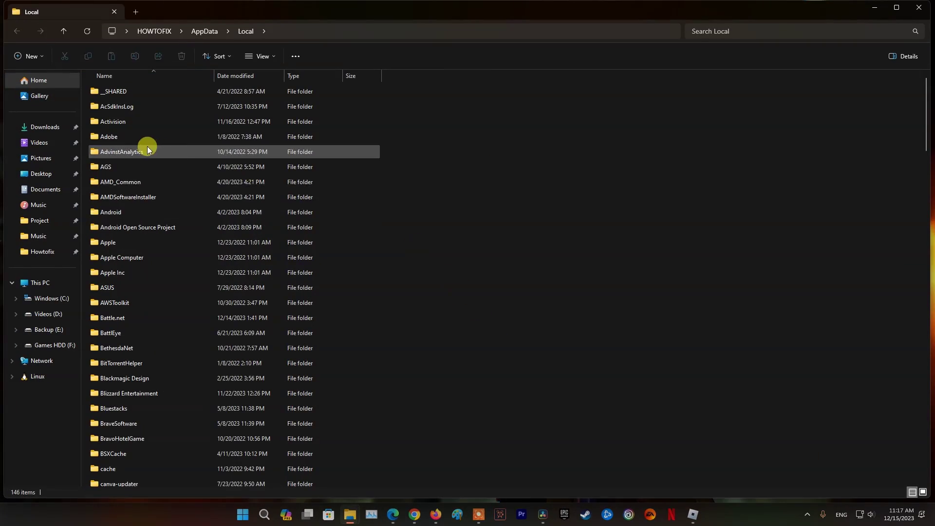
click(112, 170)
key(r)
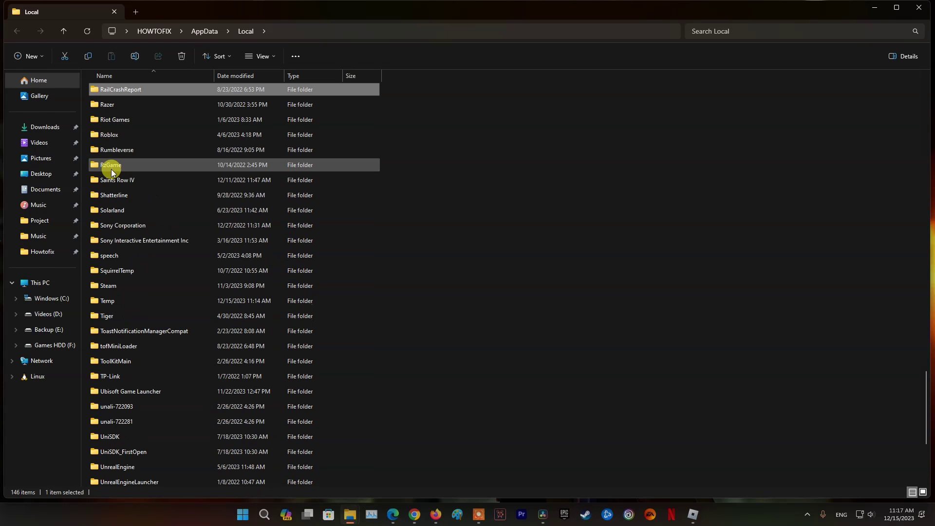
click(112, 137)
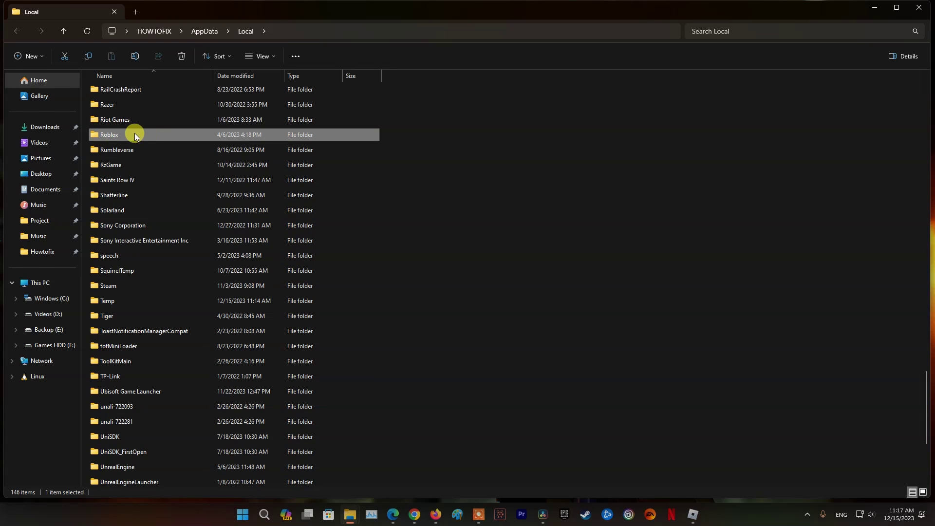
right_click(128, 135)
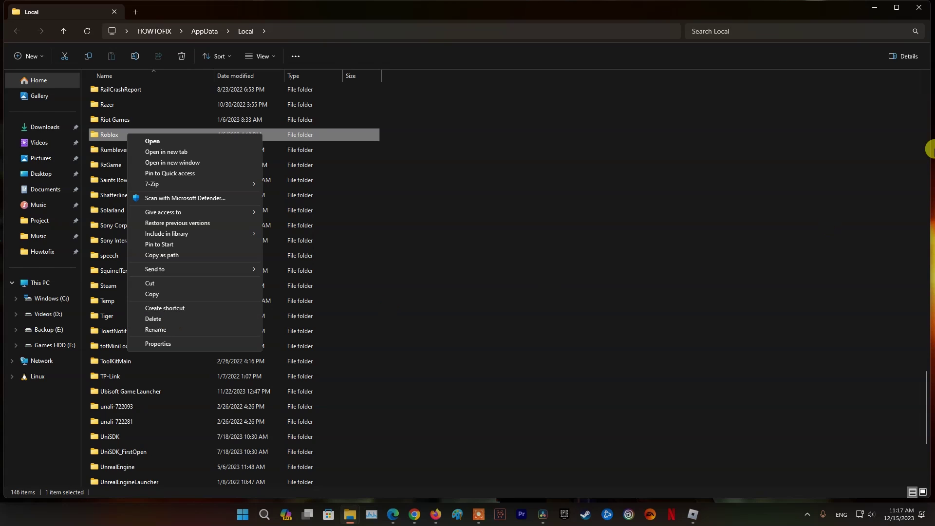
key(Escape)
key(super+d)
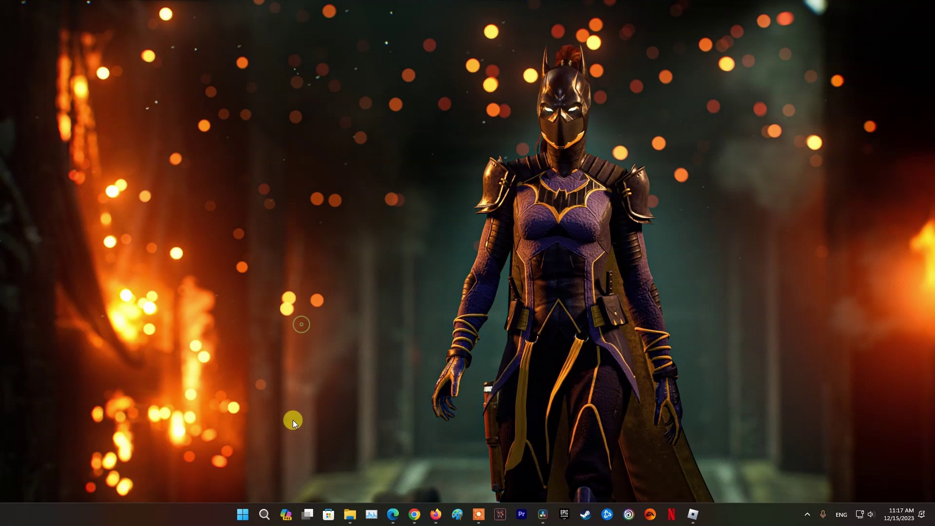
Step: Open the %temp% folder in File Explorer through the Run prompt
right_click(242, 515)
click(212, 456)
drag(112, 403, 547, 259)
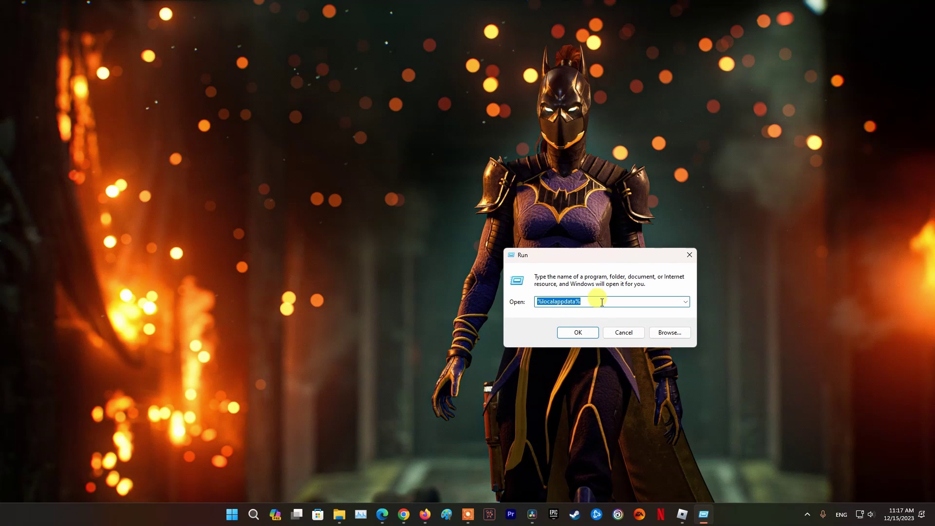
text(%t)
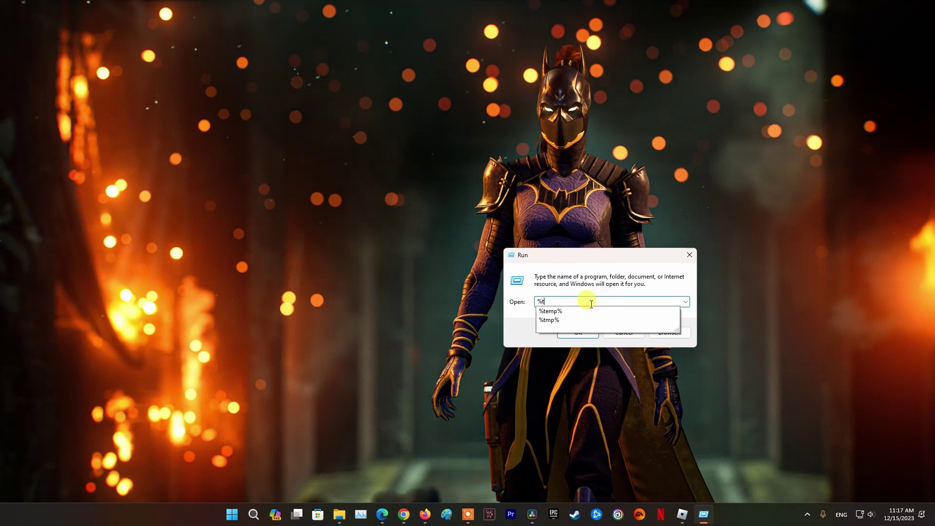
click(558, 311)
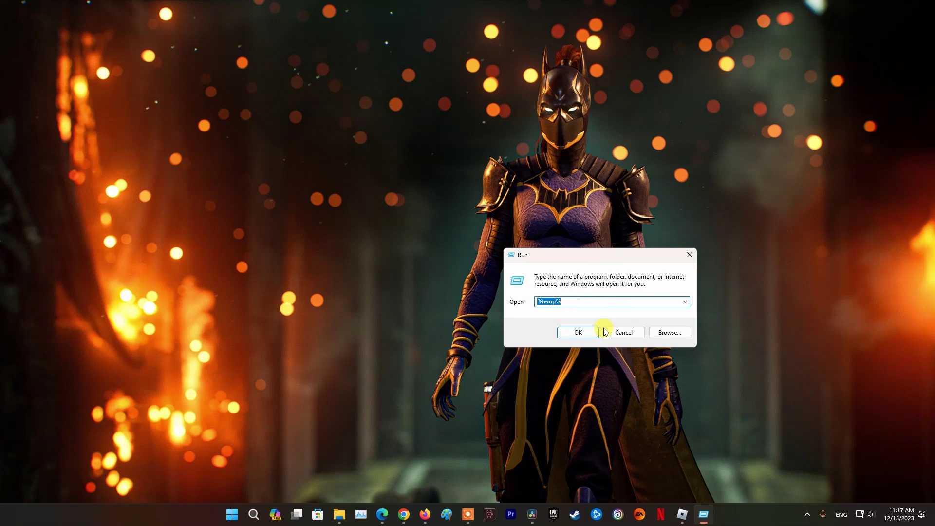
click(583, 332)
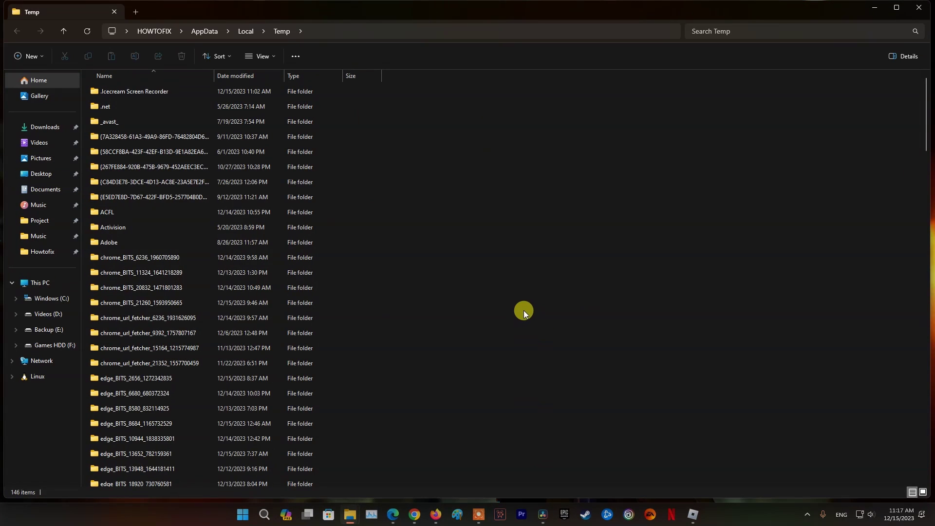
Step: Delete the Roblox folder from Temp, leaving 145 items, and close File Explorer
click(172, 154)
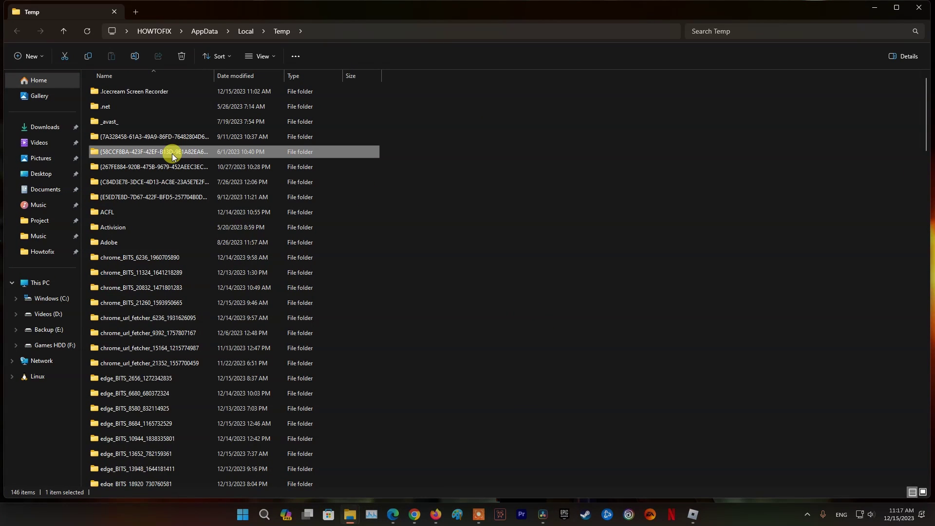
text(roblox)
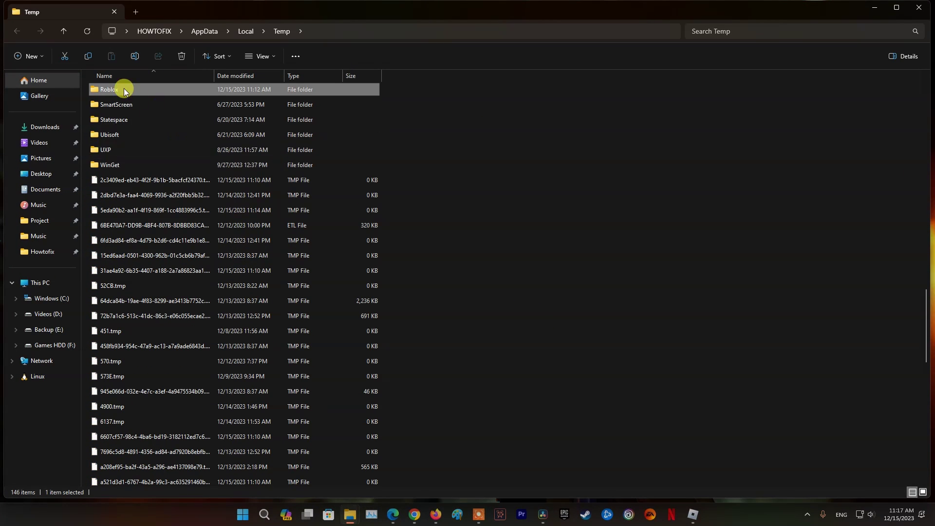
scroll(393, 268, up, 3)
right_click(143, 230)
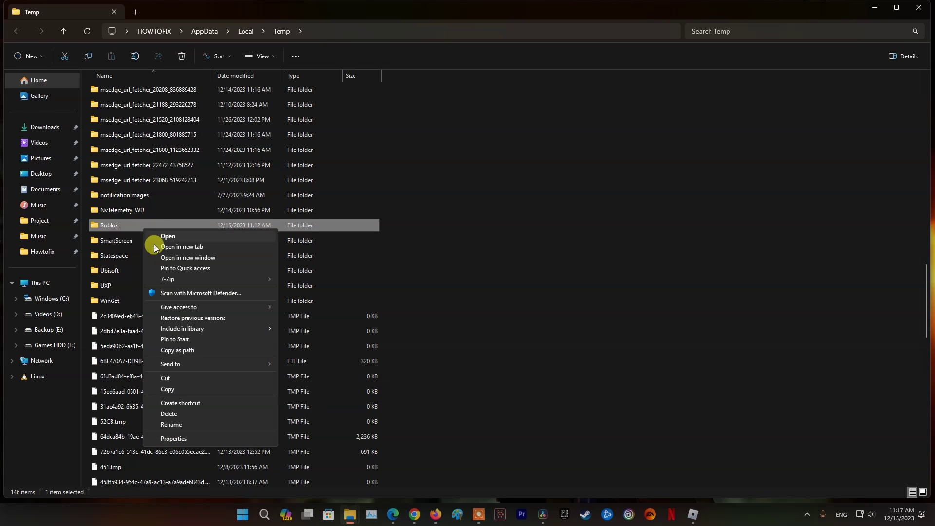
click(170, 416)
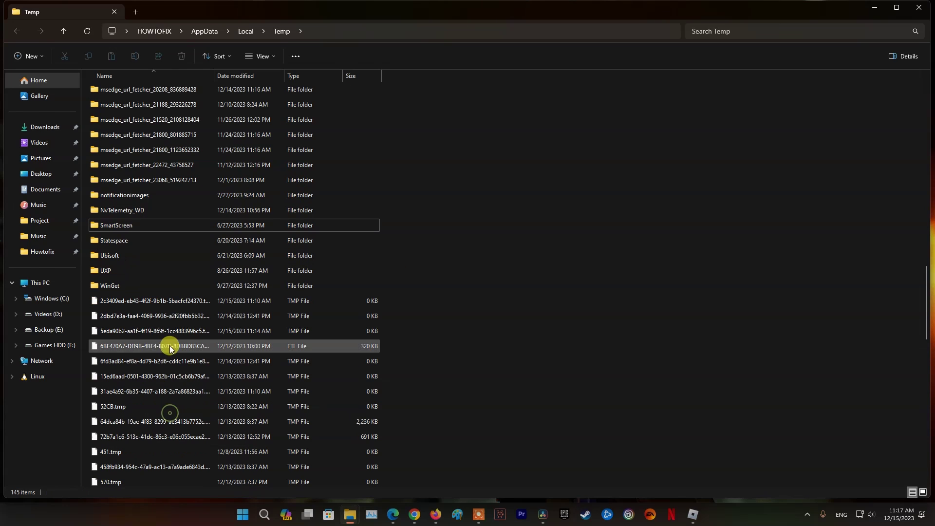
click(918, 8)
Step: Restart Windows from the Start menu's power options
click(242, 516)
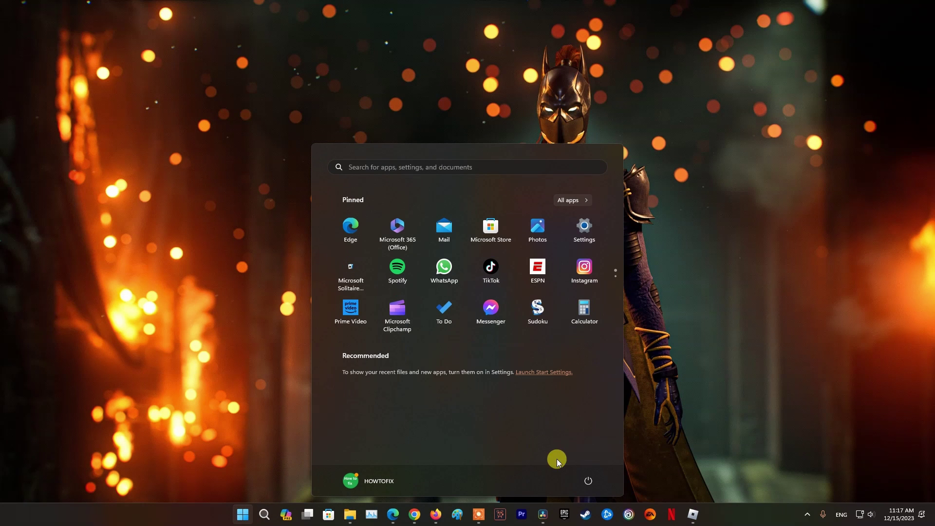
click(588, 481)
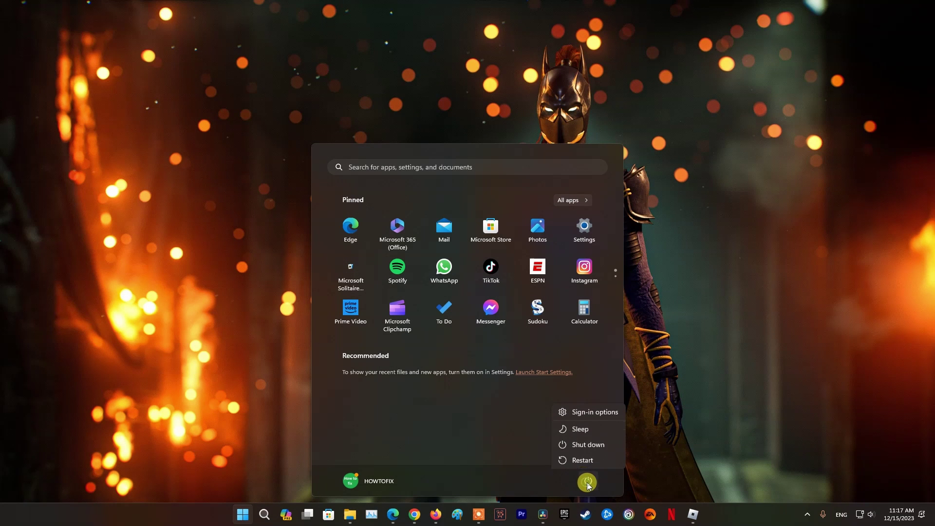
click(581, 459)
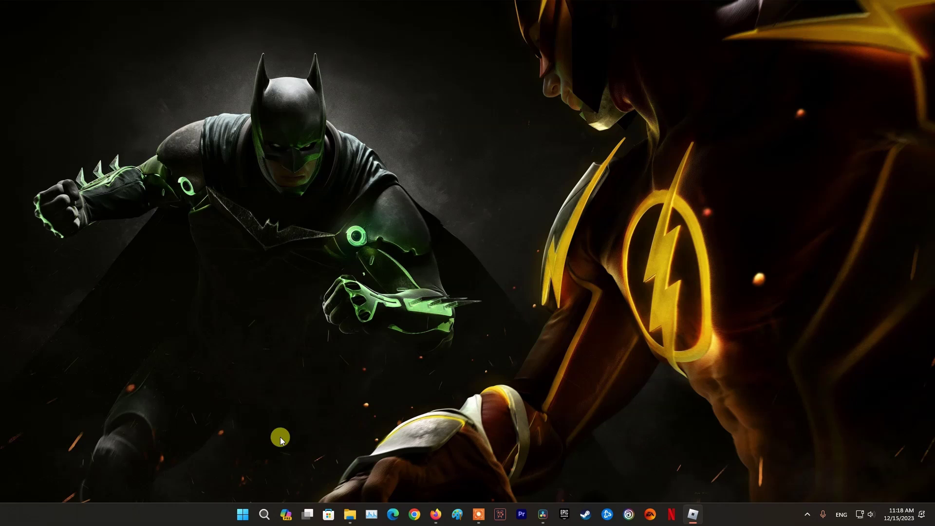
Step: Open Control Panel's Uninstall a program list of 128 installed programs
click(266, 515)
text(contro)
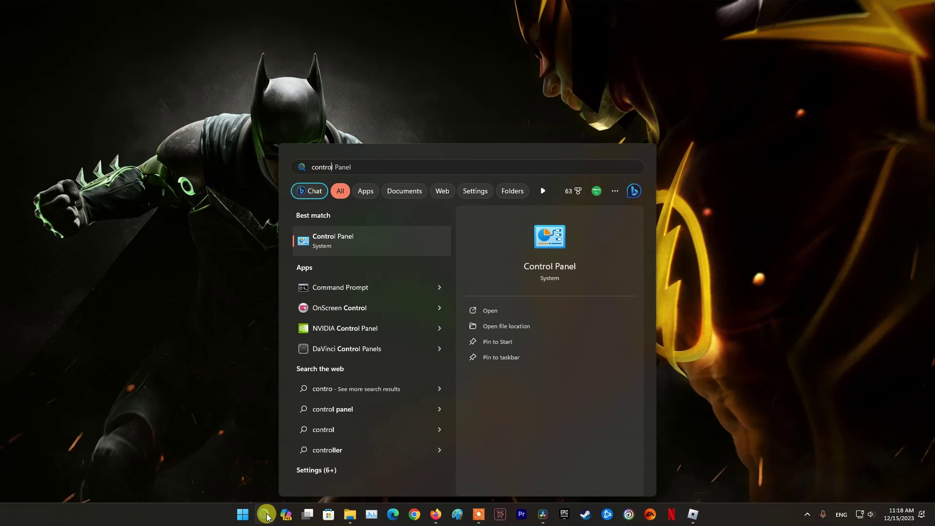
click(345, 240)
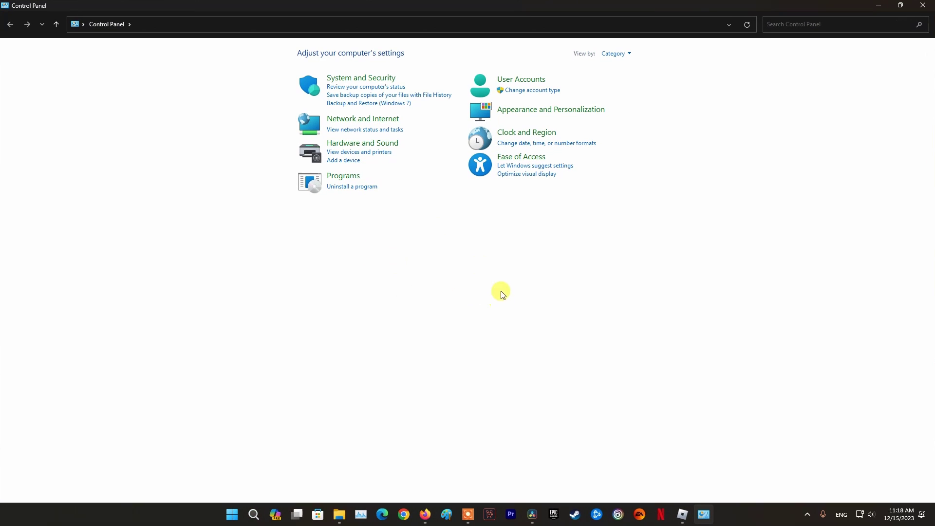
click(359, 189)
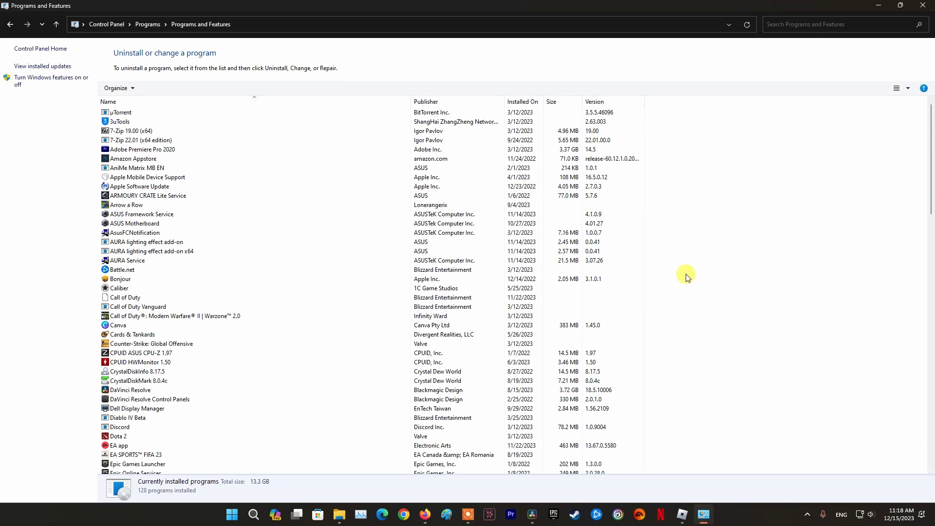
Step: Browse the R programs and bring up uninstall for Remote Desktop Connection
click(148, 244)
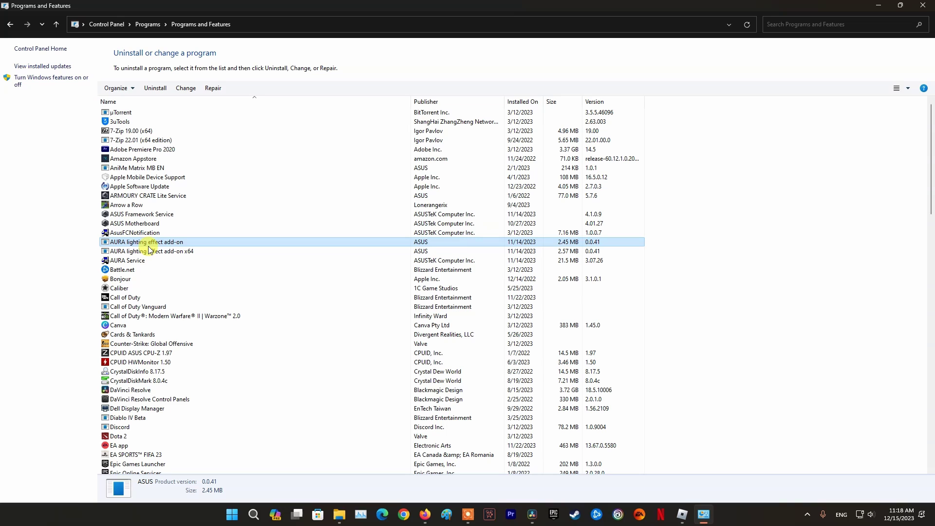
key(r)
key(Down)
key(Down)
key(Down)
key(Down)
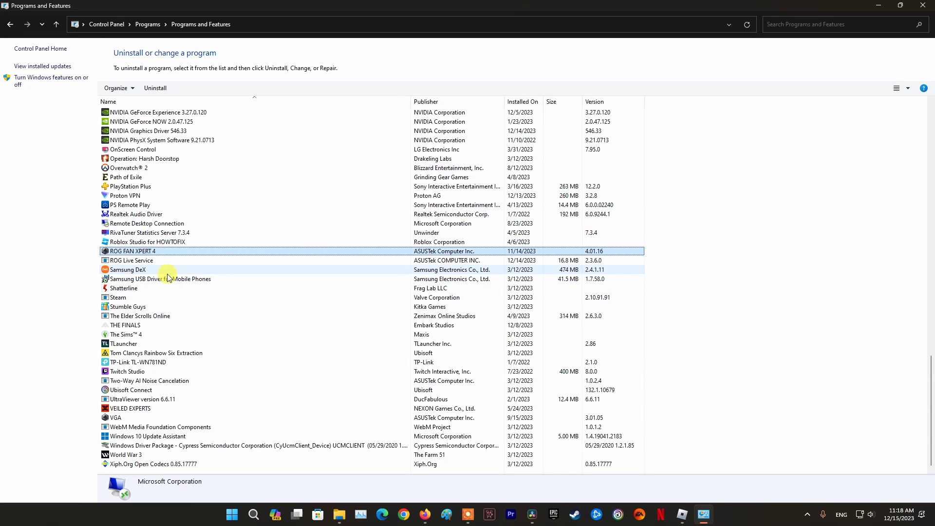
key(r)
key(r)
right_click(132, 225)
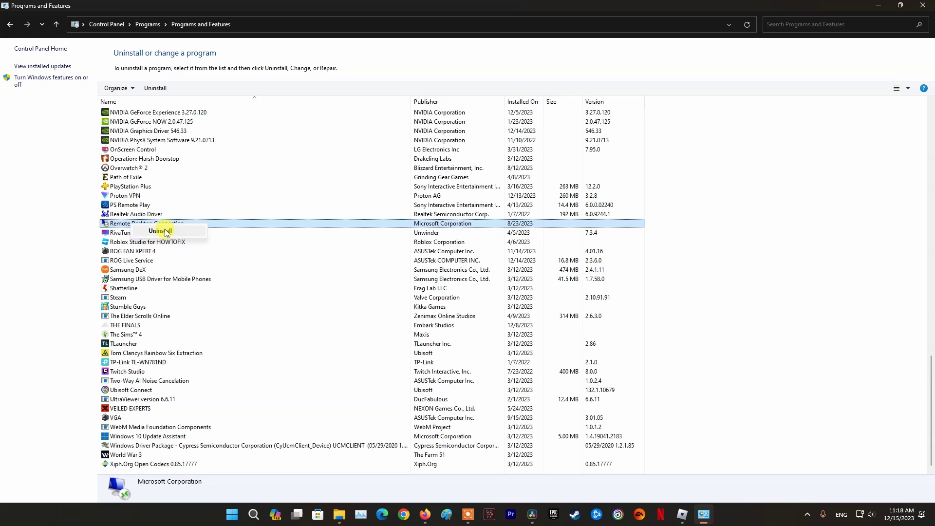
click(232, 514)
Step: In Settings > Apps > Installed apps, show the uninstall options for Roblox (1.41 GB)
click(586, 239)
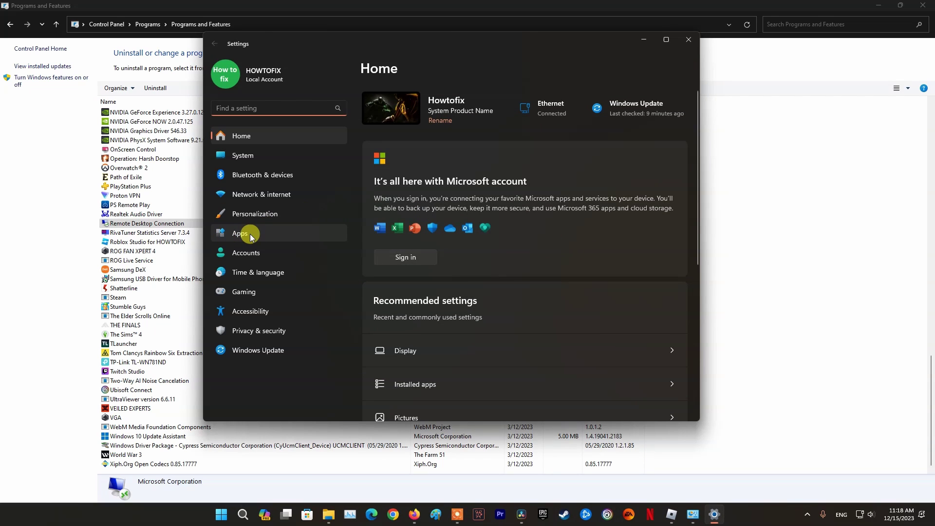
click(250, 234)
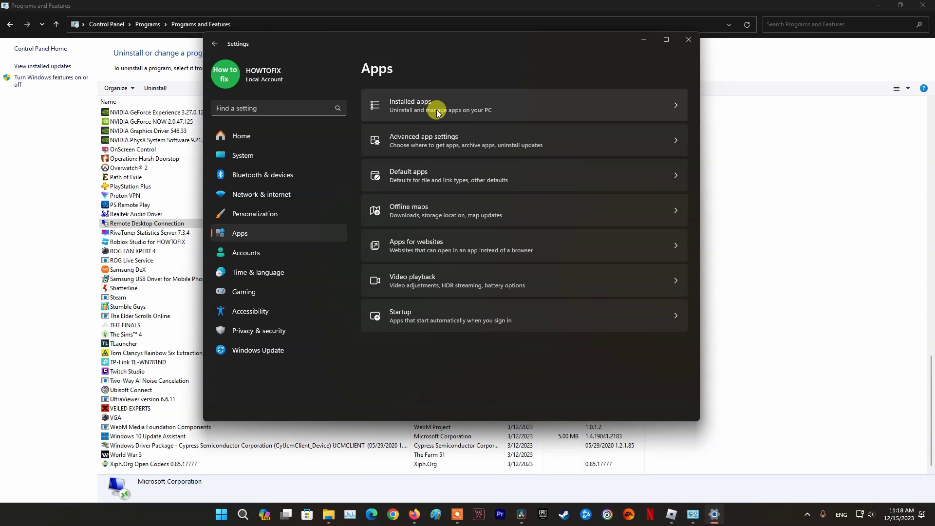
click(455, 109)
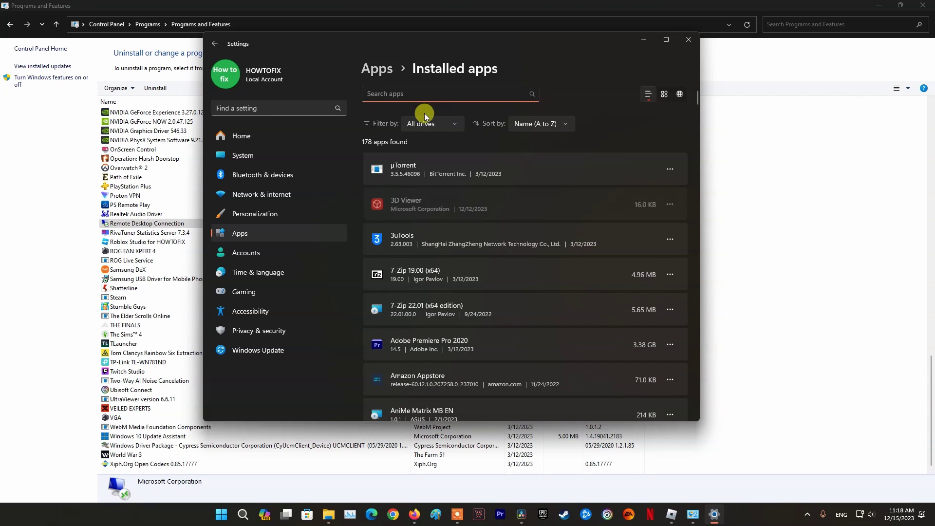
scroll(702, 137, down, 5)
scroll(696, 146, down, 6)
drag(696, 146, 689, 352)
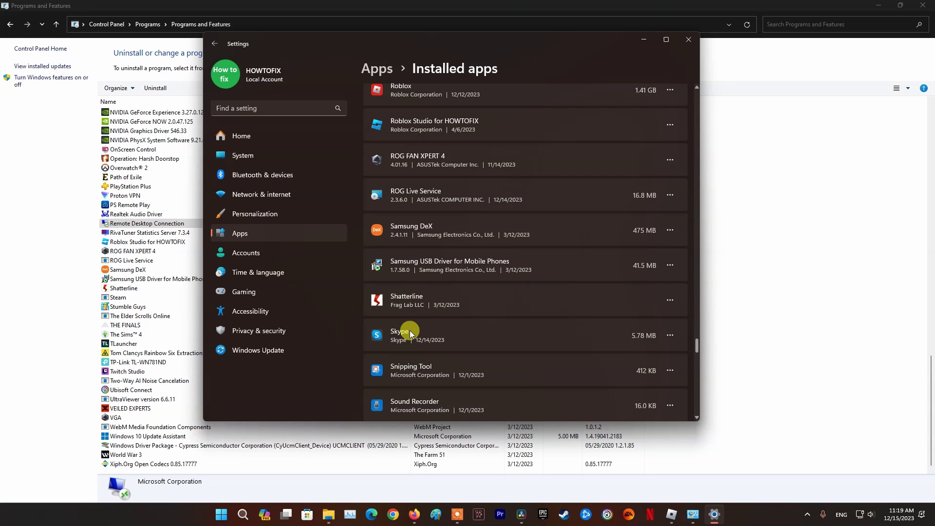
scroll(418, 204, up, 1)
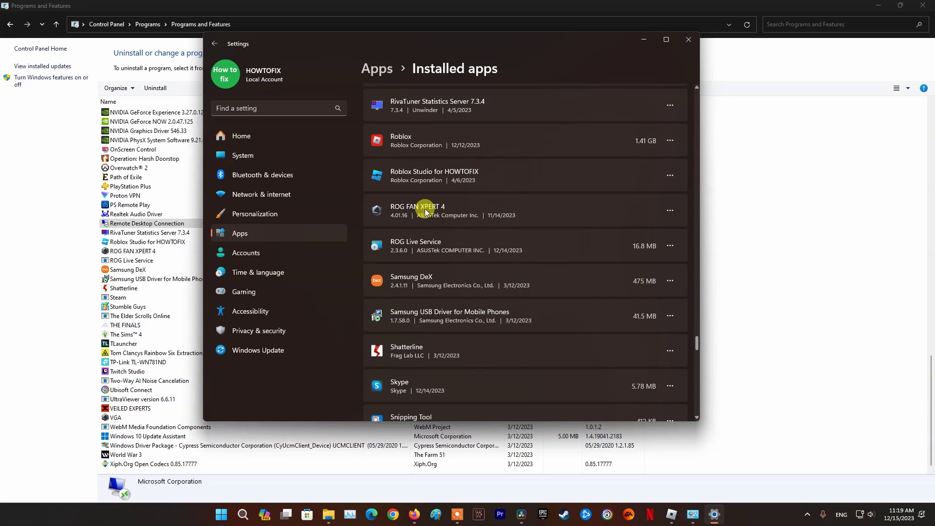
scroll(422, 209, up, 1)
scroll(422, 210, up, 1)
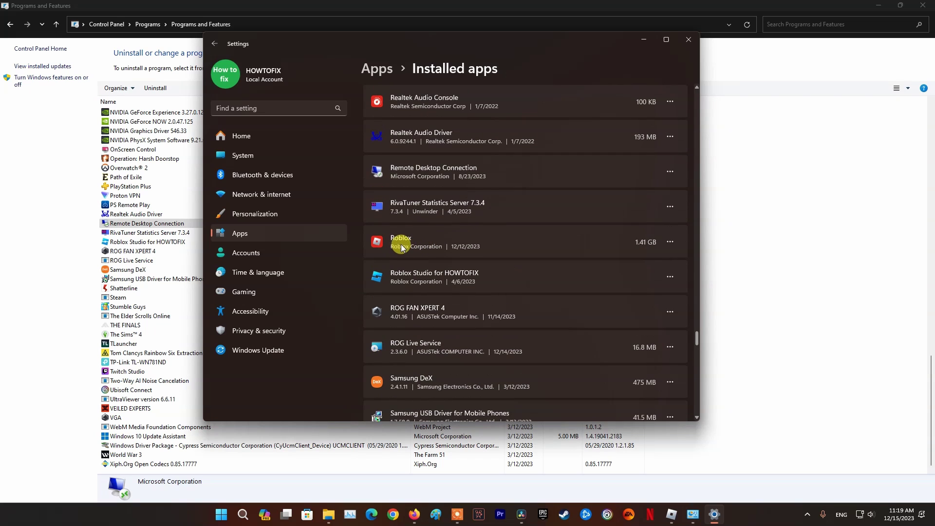
click(670, 241)
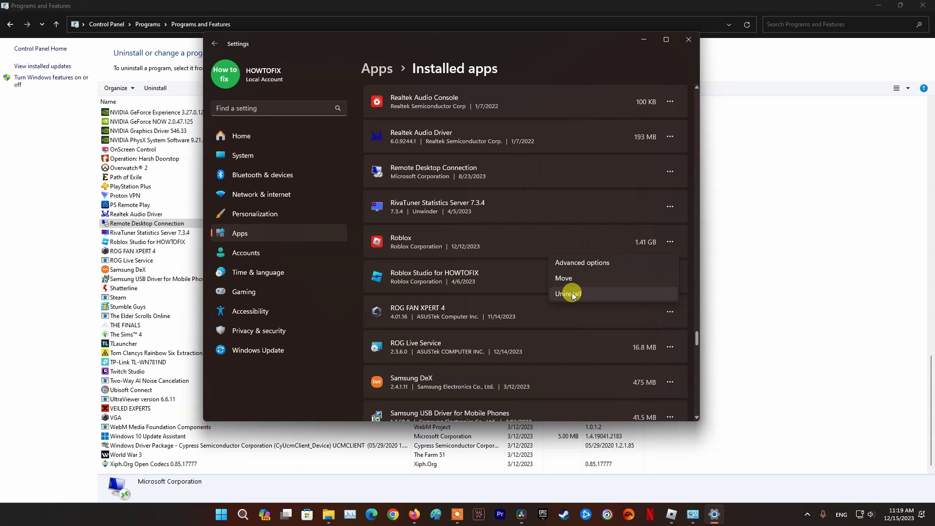
Step: Close Settings and Programs and Features, then restart the PC
click(689, 40)
click(922, 6)
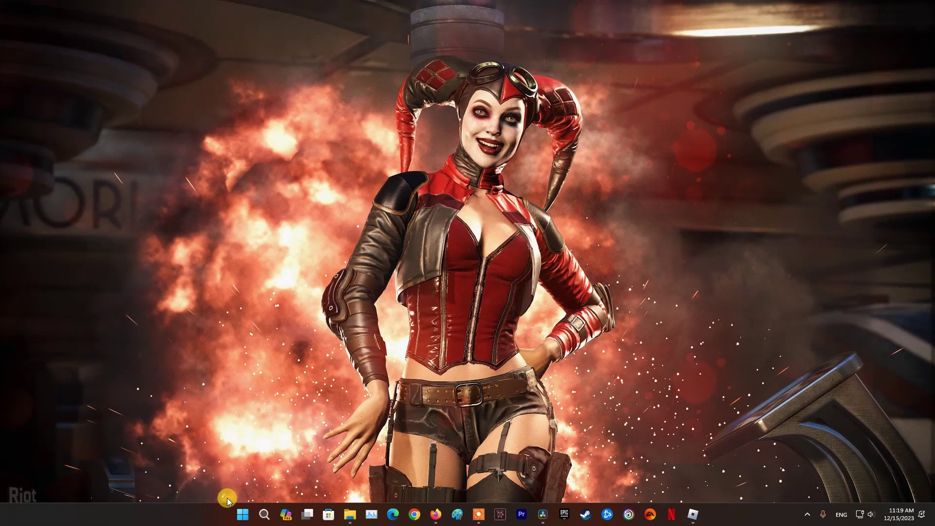
click(242, 514)
click(588, 481)
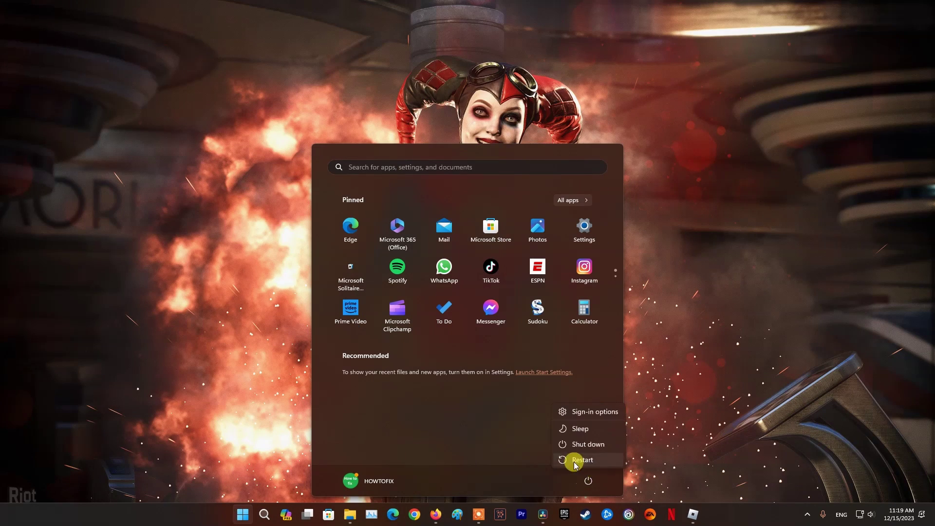
click(575, 460)
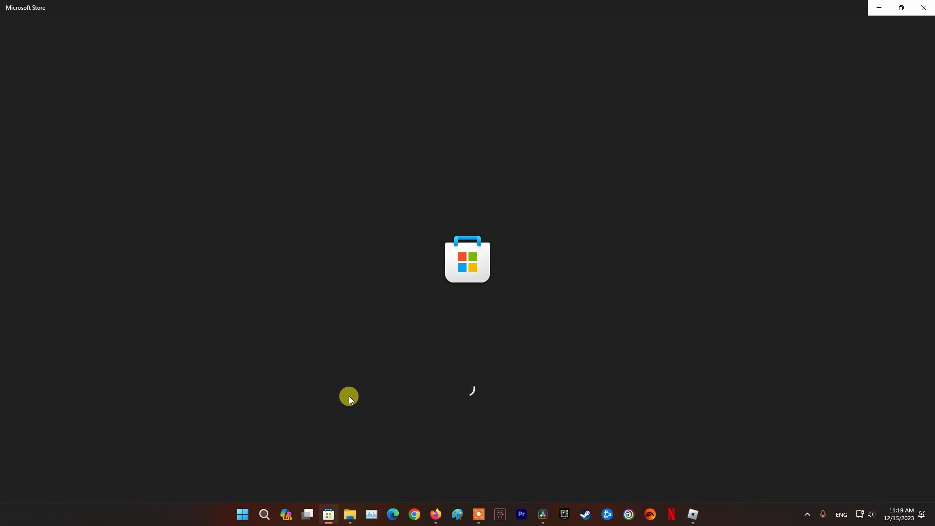